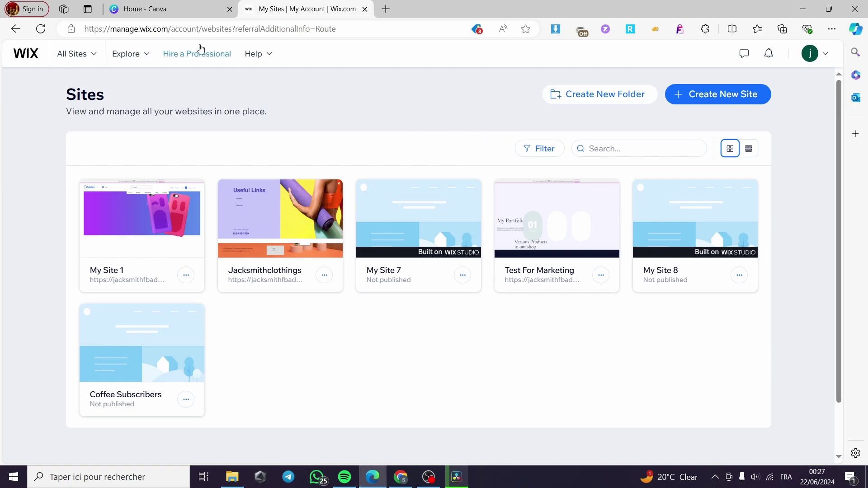
mouse_move(180, 13)
mouse_move(128, 215)
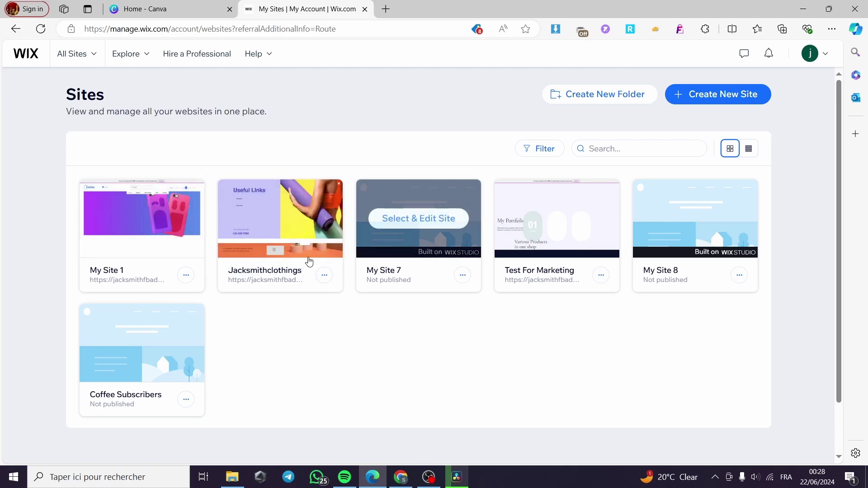
click(123, 5)
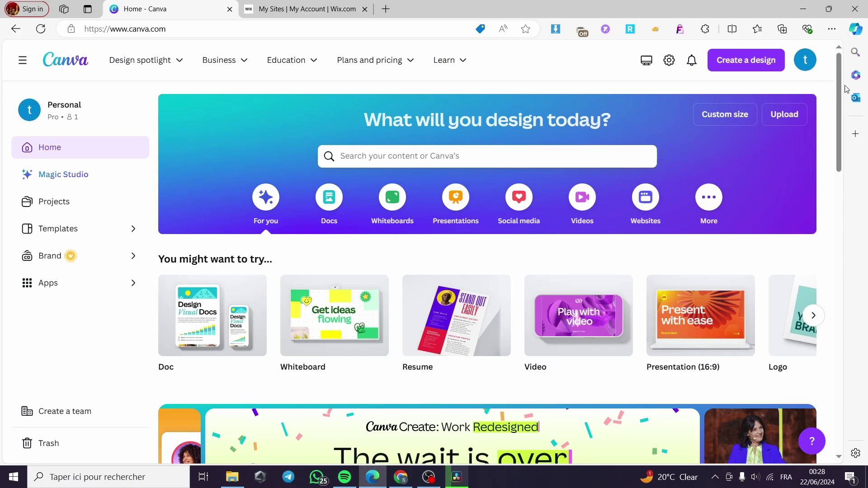
scroll(847, 90, down, 10)
scroll(851, 105, up, 7)
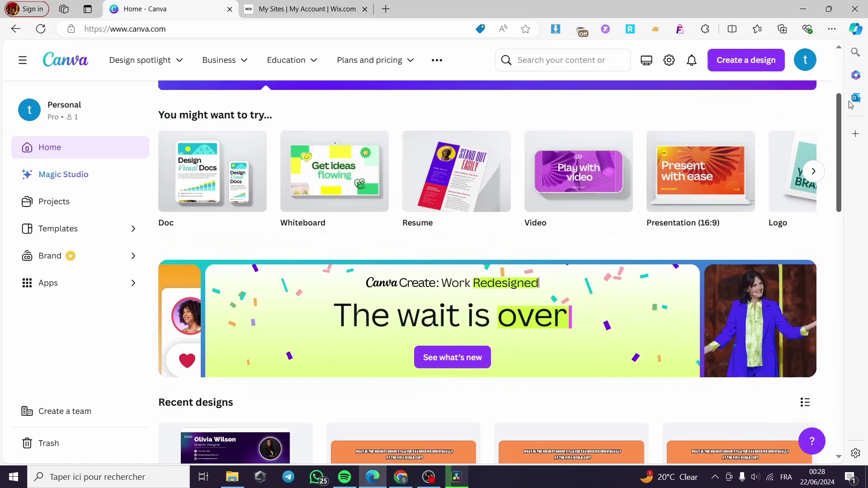
scroll(851, 105, up, 5)
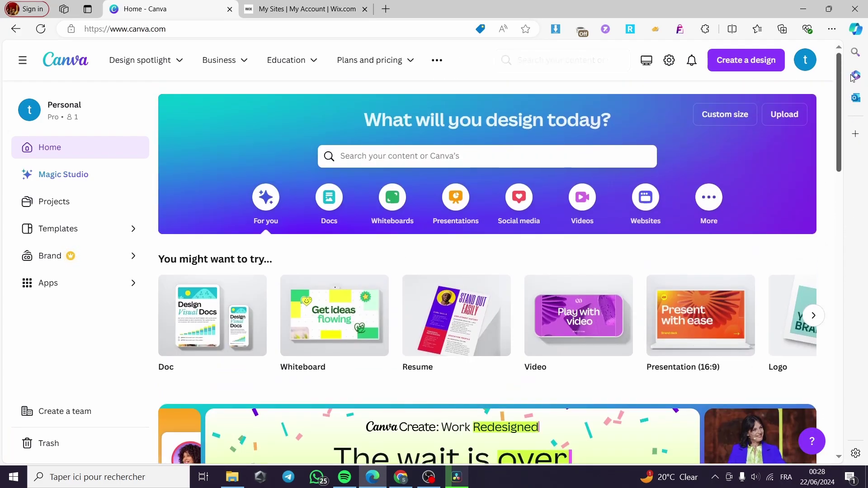
Step: Switch to Wix and open My Site 1 in the website editor
click(285, 6)
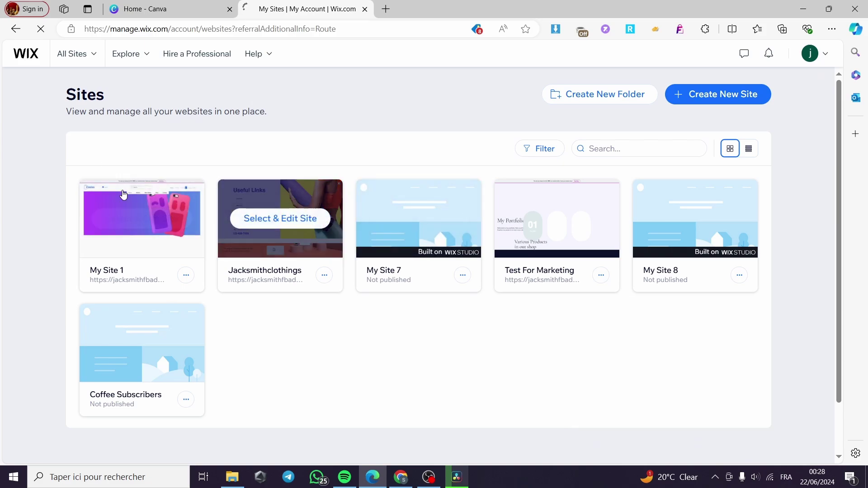
click(292, 233)
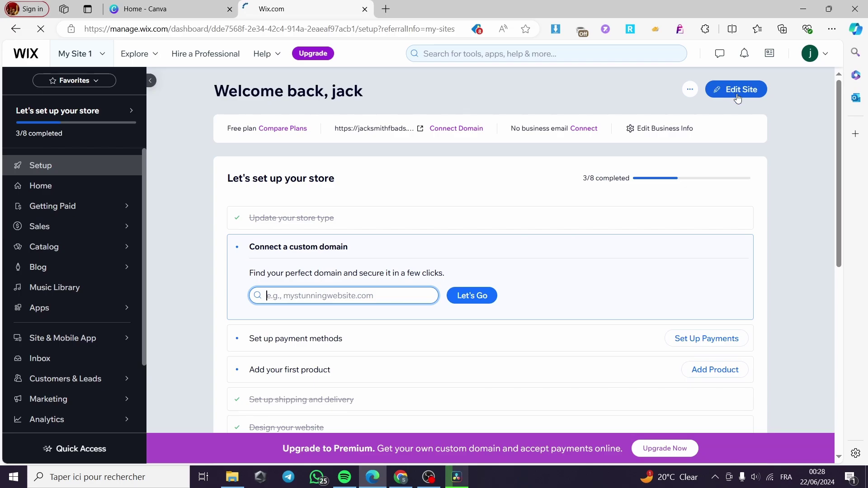
click(737, 98)
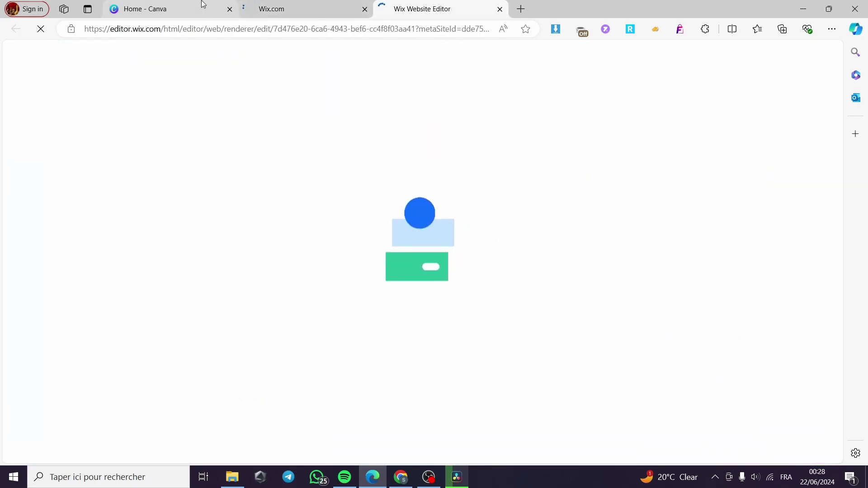
Step: Switch to Canva and search the templates for "website"
click(165, 7)
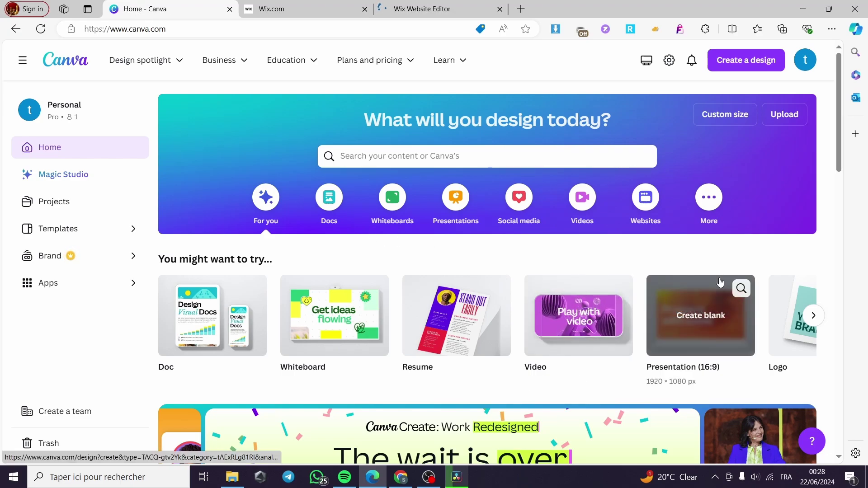
scroll(670, 278, down, 3)
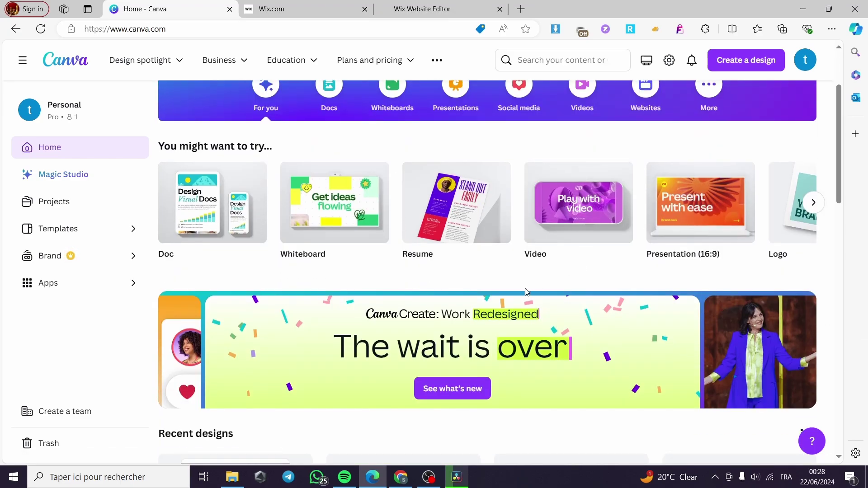
scroll(524, 205, up, 3)
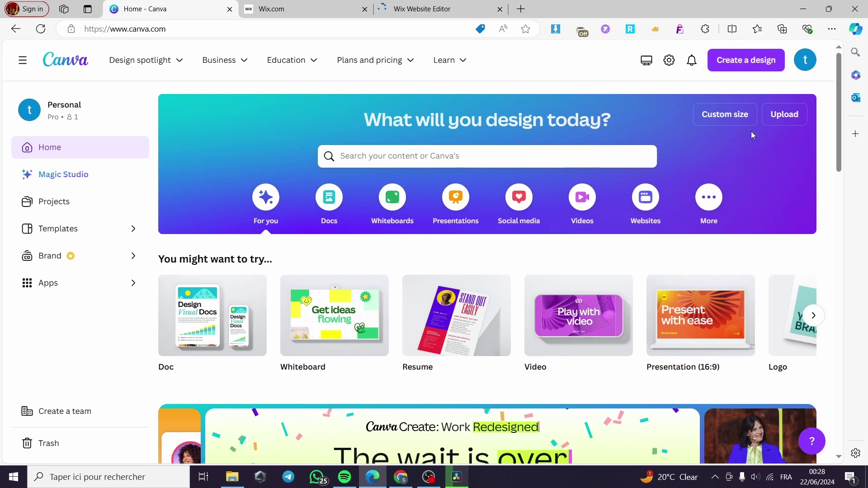
click(482, 156)
text(website)
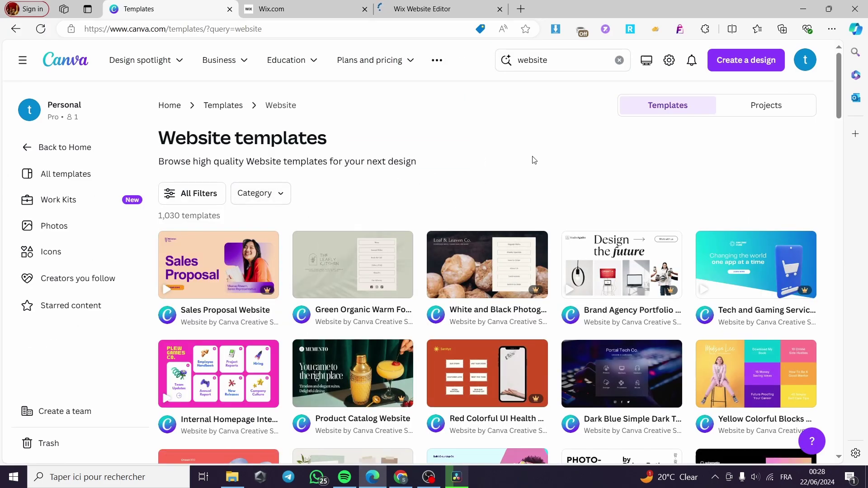
Step: Open the White and Black Photographic Food and Restaurant Bio-Link Website template for customization
scroll(764, 171, down, 1)
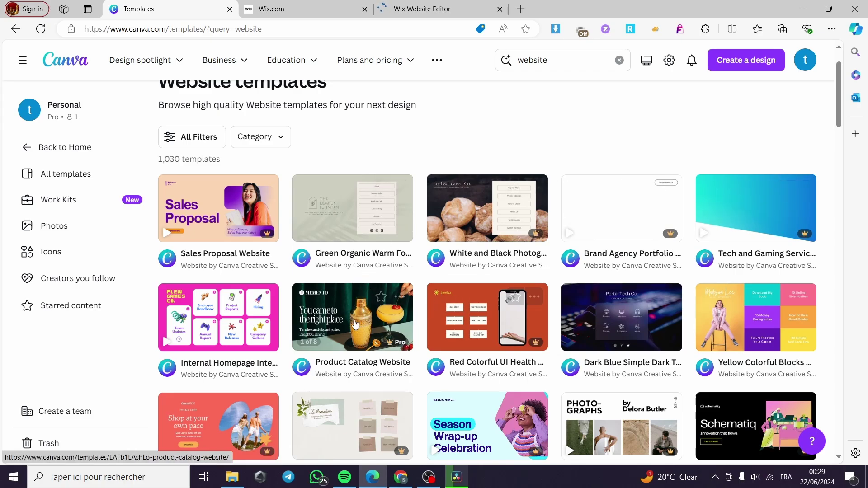
scroll(403, 230, down, 1)
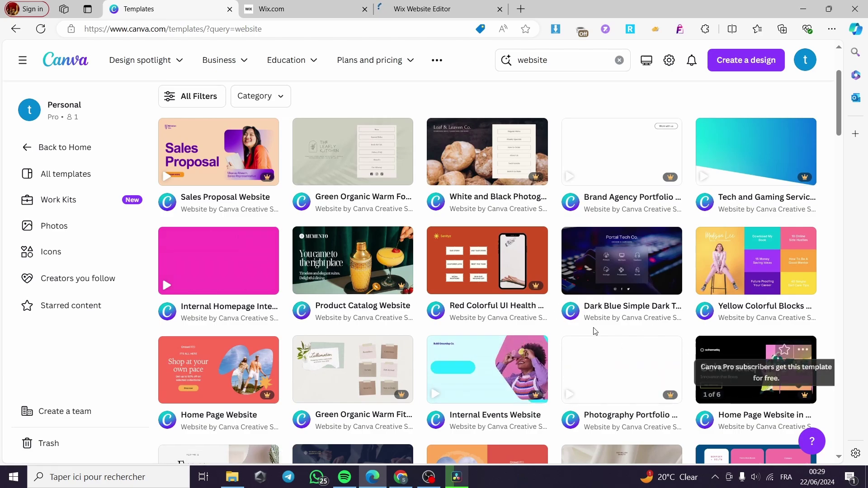
scroll(594, 331, down, 3)
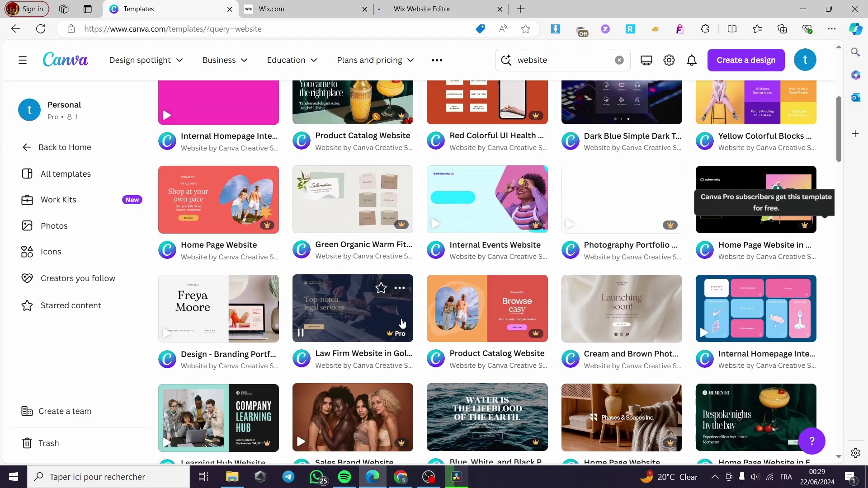
scroll(402, 323, up, 3)
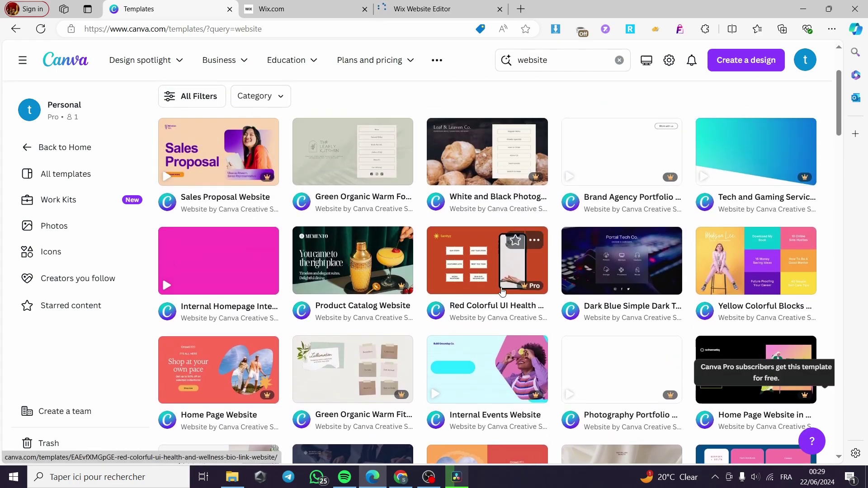
scroll(475, 233, up, 1)
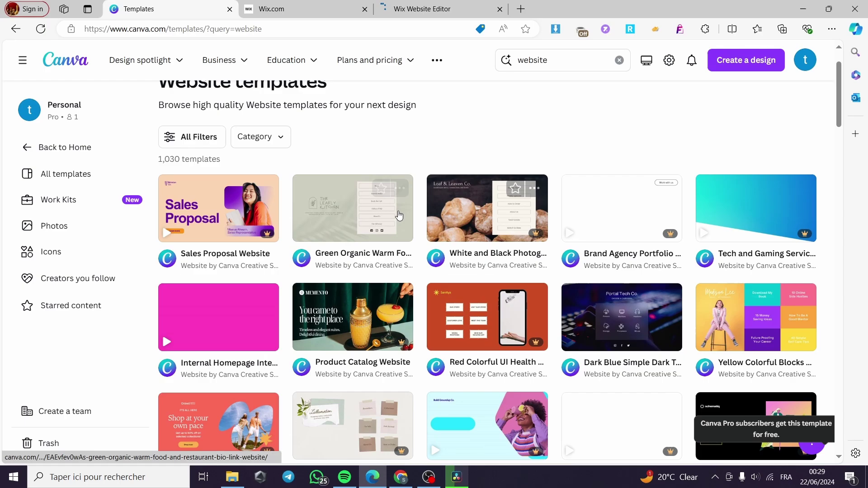
click(482, 231)
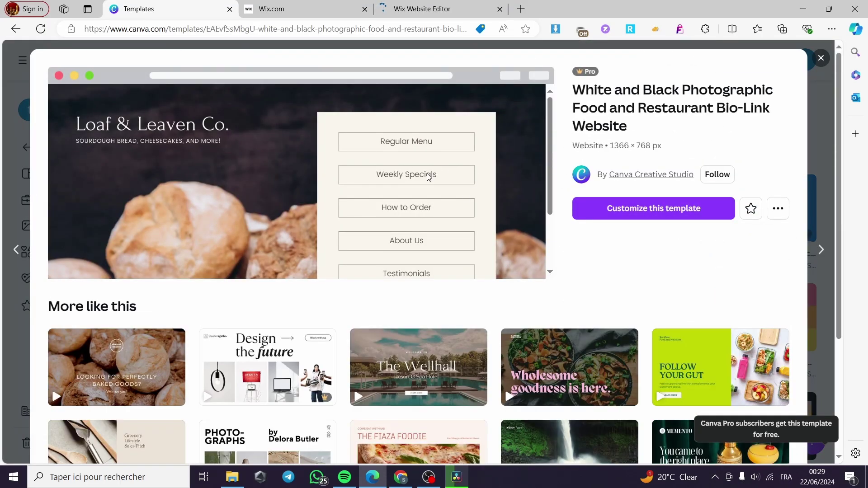
click(661, 216)
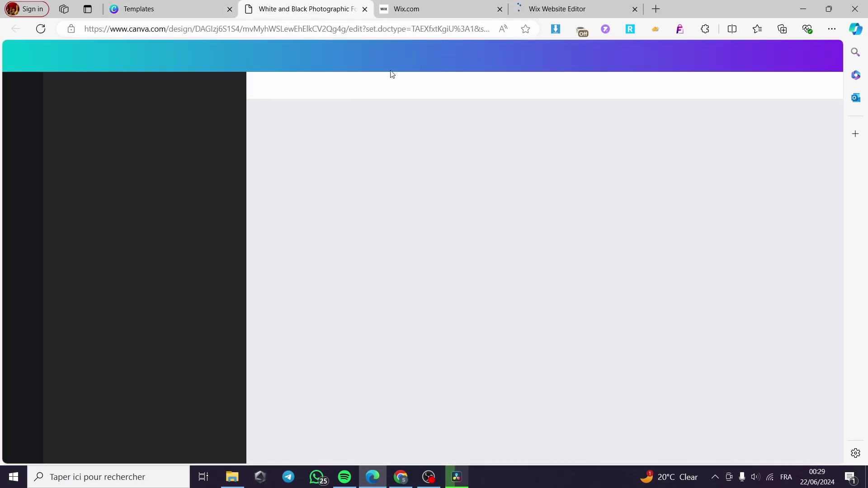
click(566, 8)
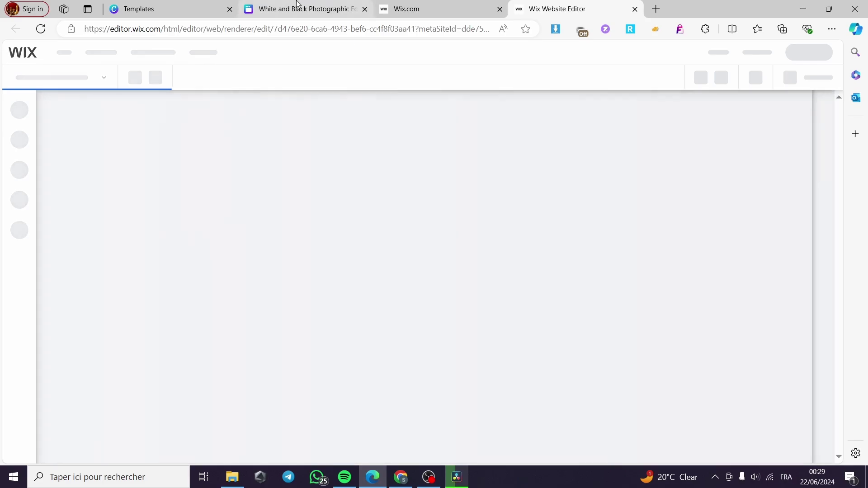
click(305, 8)
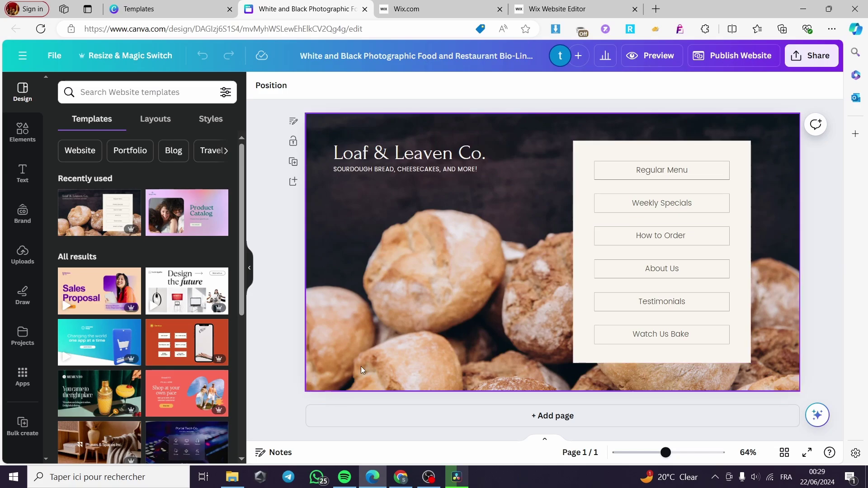
Step: Delete all six menu buttons, from Regular Menu to Watch Us Bake, from the cream panel
click(742, 181)
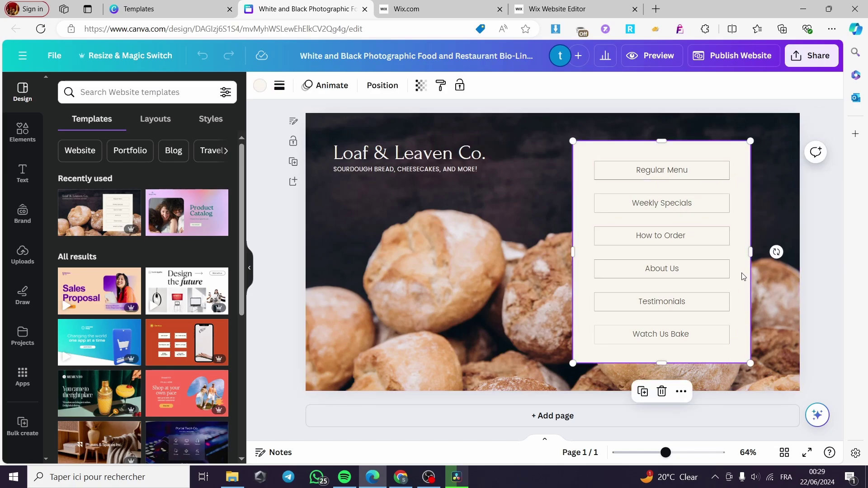
click(669, 171)
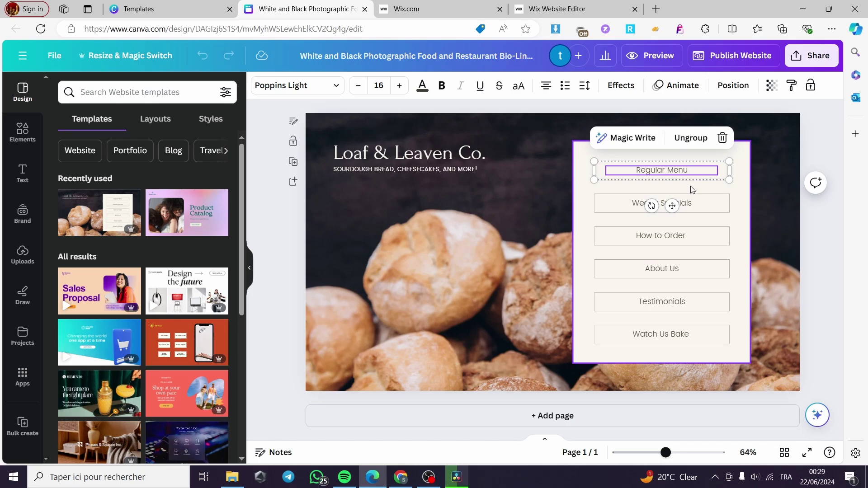
shift+click(704, 205)
shift+click(696, 236)
shift+click(699, 271)
shift+click(697, 303)
shift+click(694, 328)
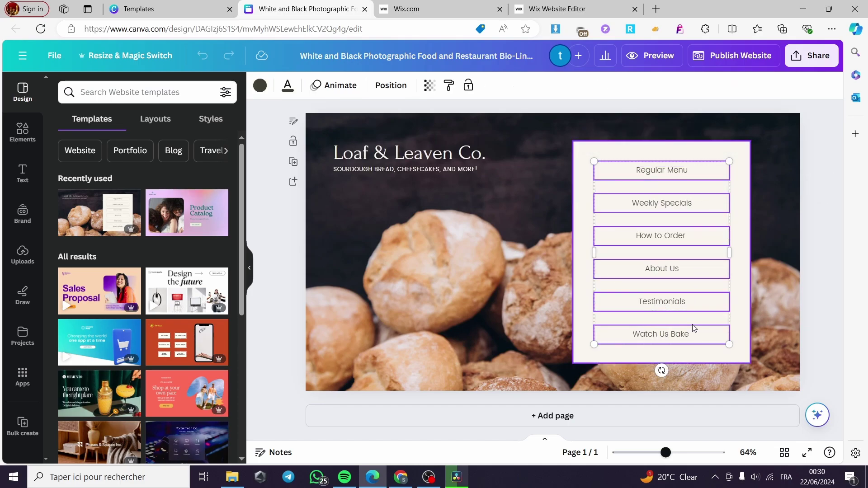
key(Delete)
Step: Recolor the empty cream panel with the light tan from the photo colors
click(677, 284)
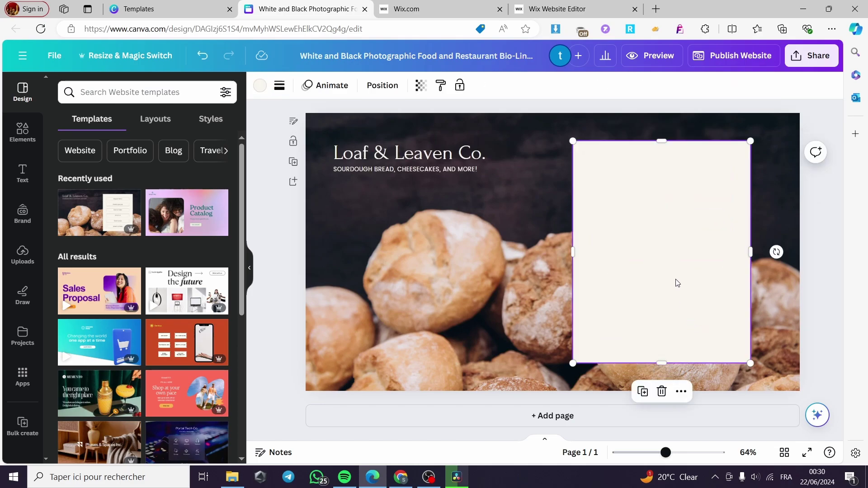
click(259, 86)
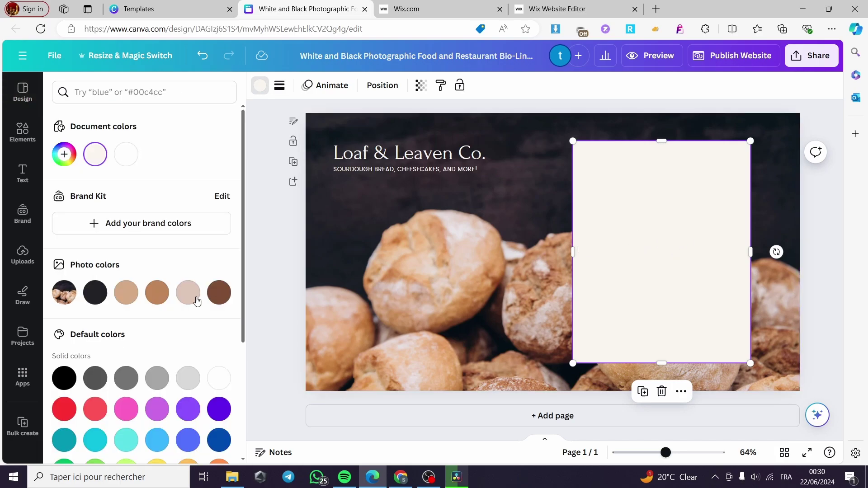
click(158, 293)
click(220, 294)
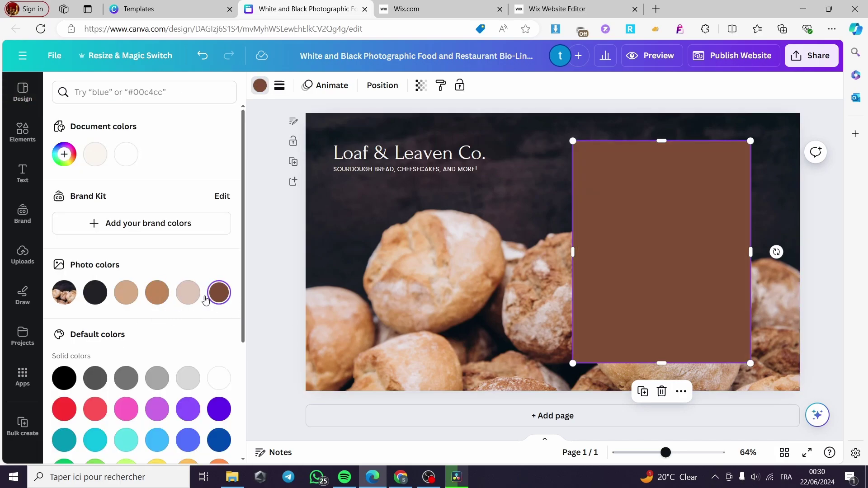
click(105, 296)
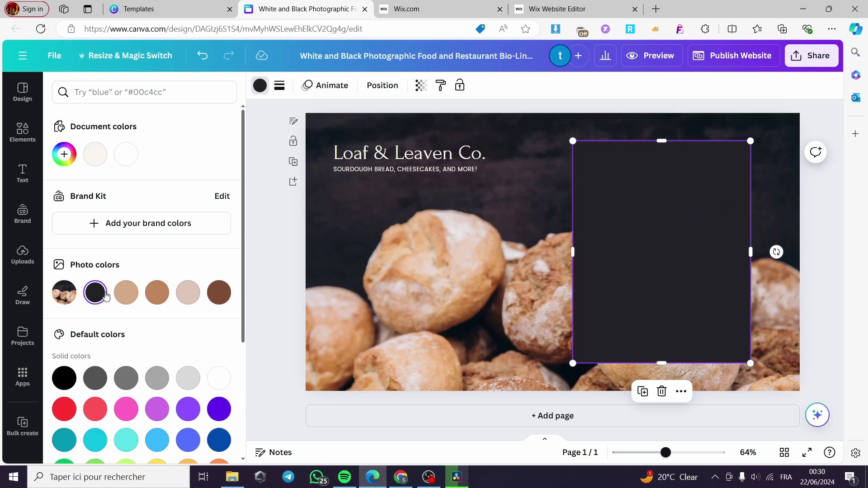
click(188, 295)
click(127, 294)
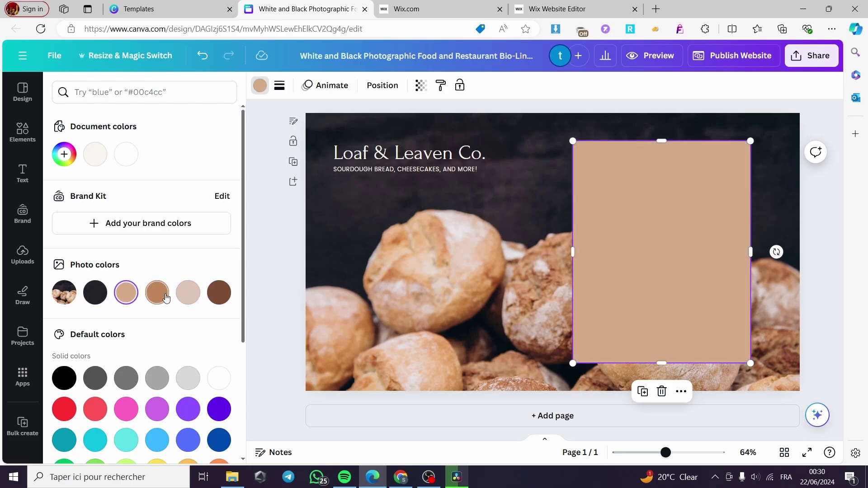
Step: Move the tan panel closer to the heading and reshape it into a thin, wide horizontal bar beside it
drag(663, 275, 599, 278)
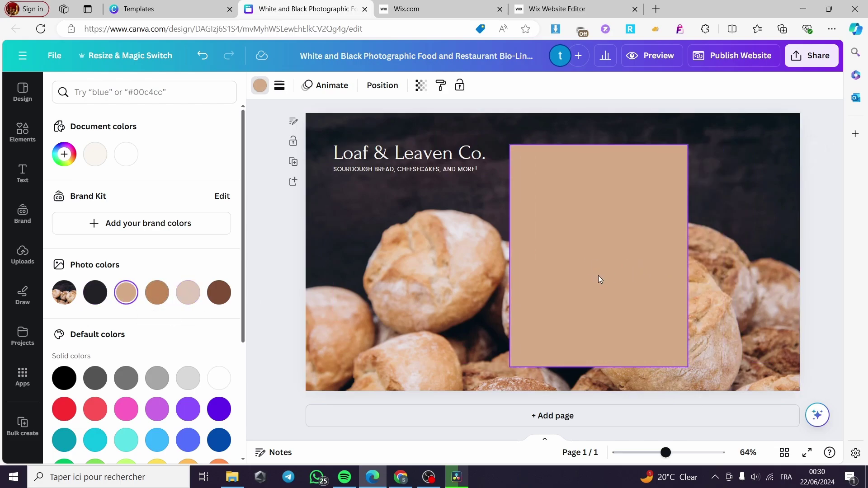
drag(598, 368, 596, 174)
mouse_move(688, 159)
mouse_down()
mouse_move(773, 157)
mouse_move(691, 159)
mouse_move(699, 159)
mouse_up()
Step: Replace the heading text "Loaf & Leaven Co." with "Jack& Smith."
click(461, 159)
click(461, 159)
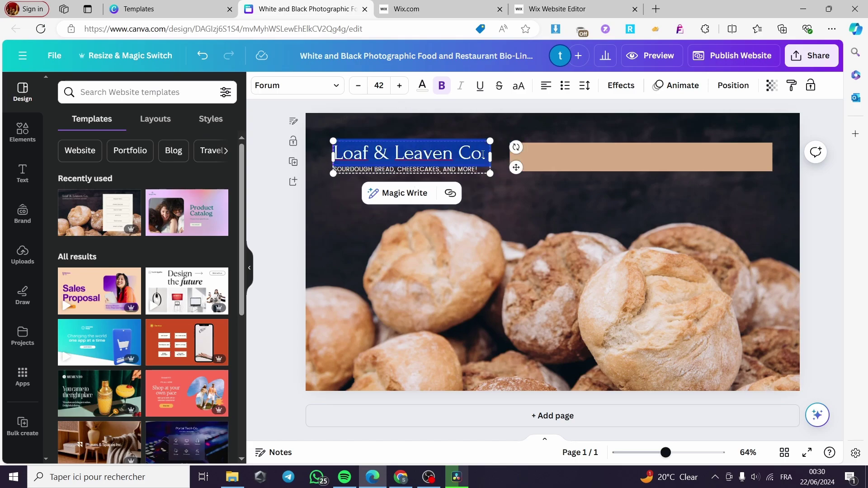
double_click(461, 159)
click(394, 155)
drag(480, 154, 395, 155)
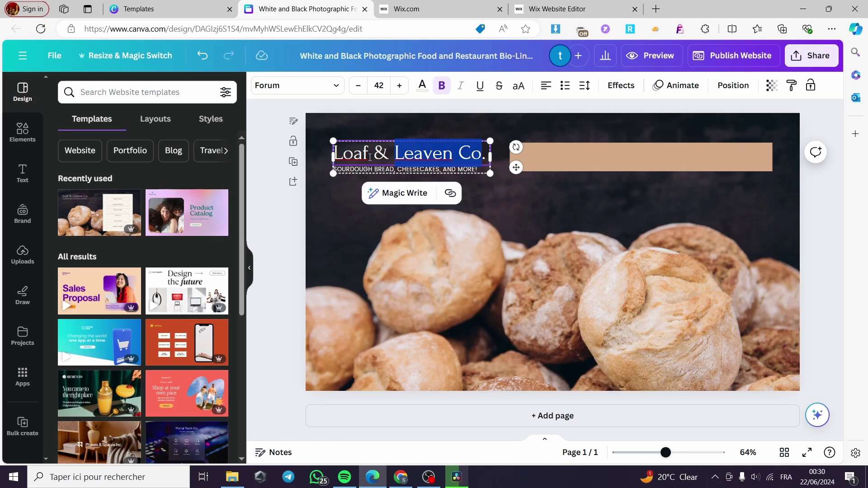
text(Smith.)
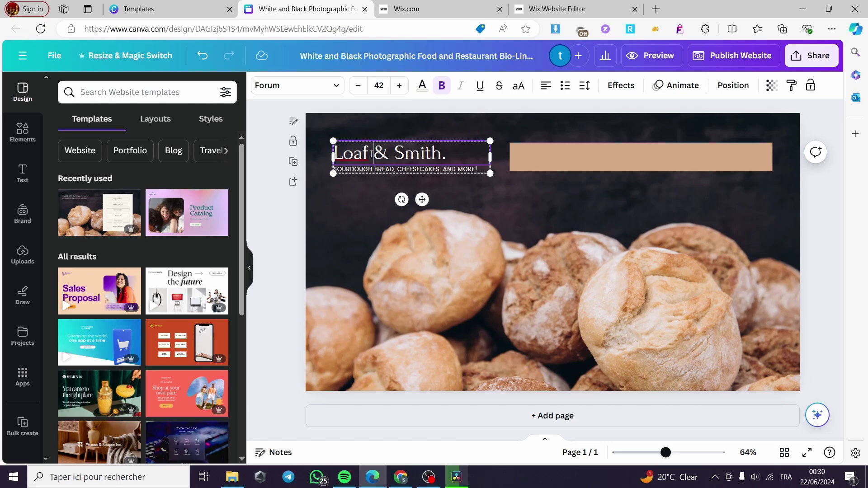
drag(372, 153, 334, 153)
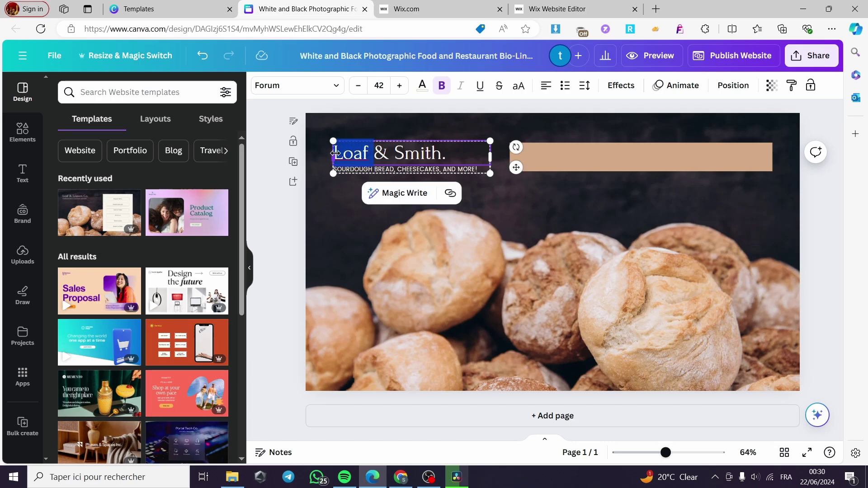
text(Jack)
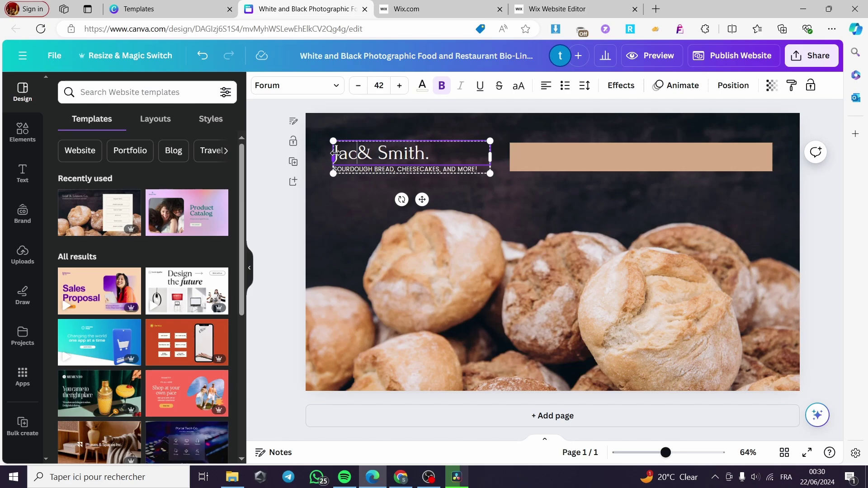
click(366, 170)
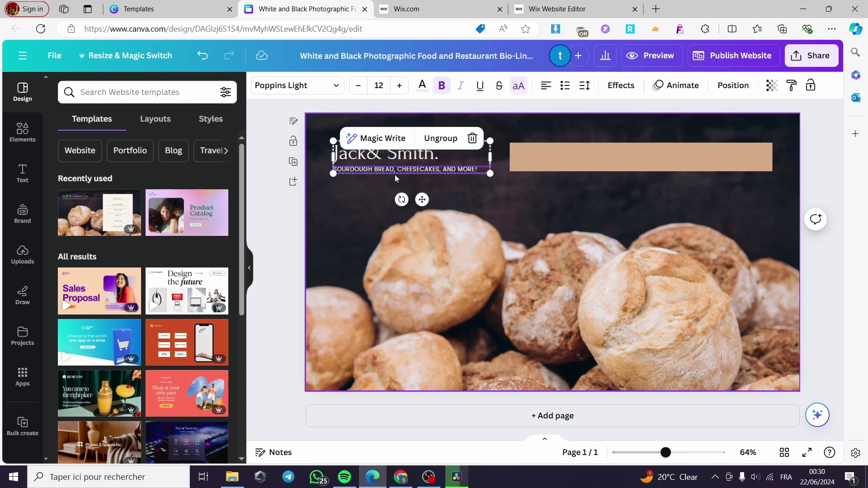
Step: Search the elements for "cake" graphics and place the pink dripping-frosting cake, scaled down, in the photo's bottom-right corner
click(555, 303)
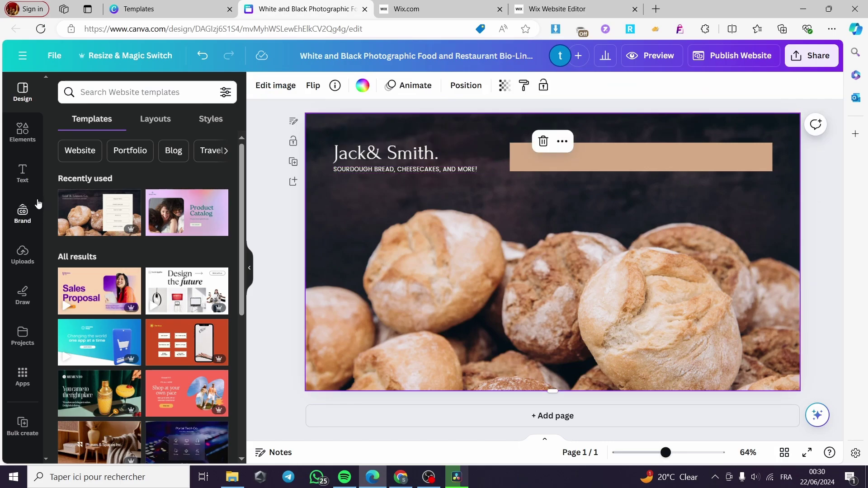
click(23, 212)
click(22, 132)
click(152, 93)
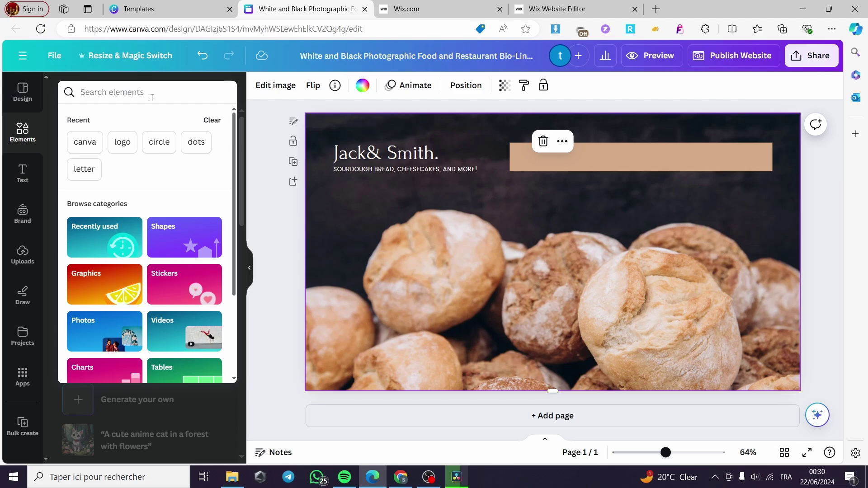
text(cake)
key(Return)
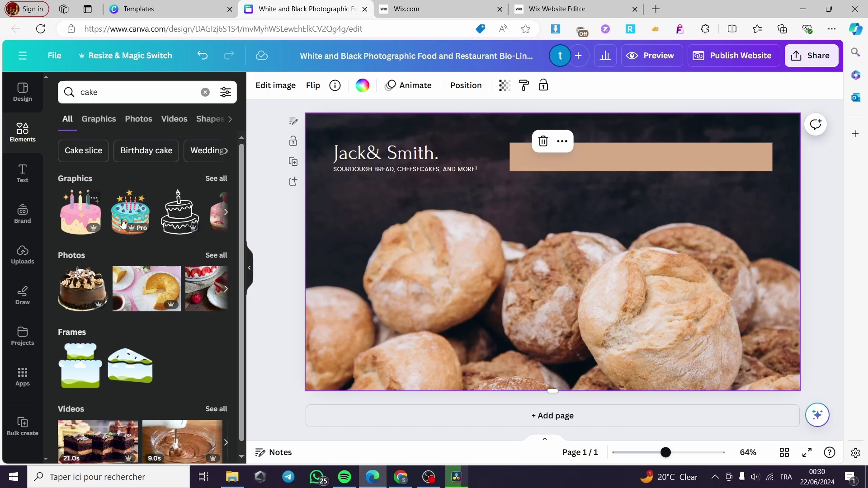
click(213, 180)
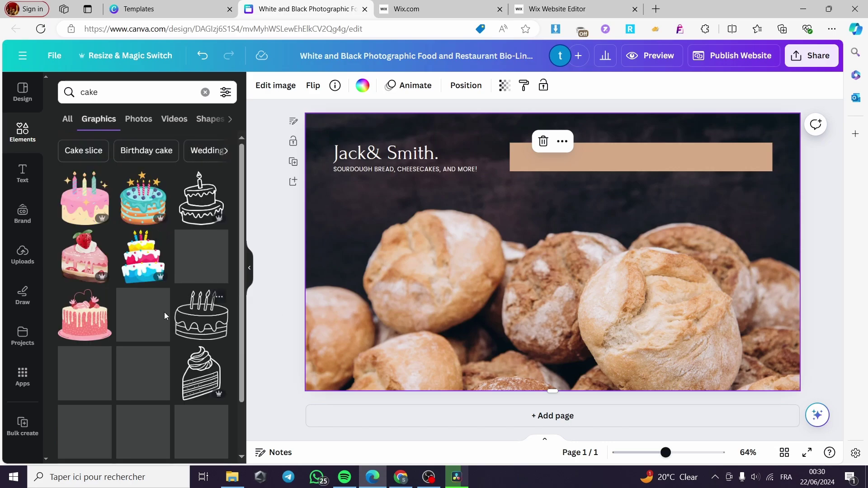
click(84, 314)
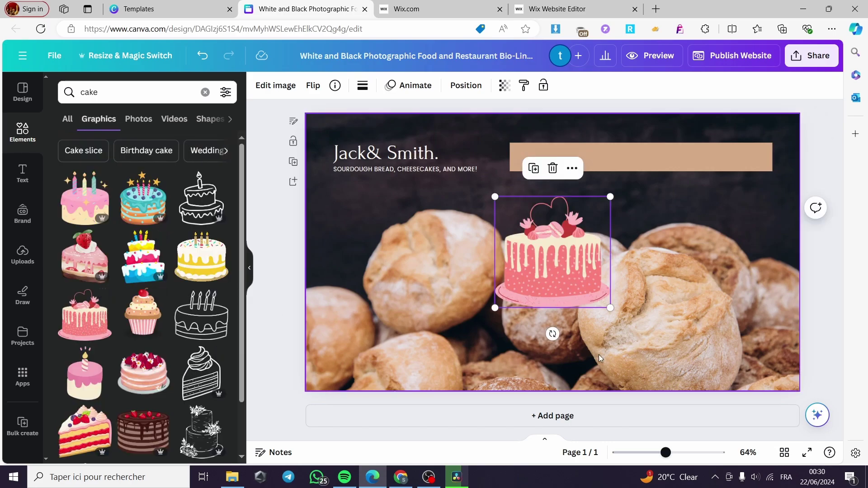
drag(601, 297, 638, 196)
drag(782, 356, 785, 375)
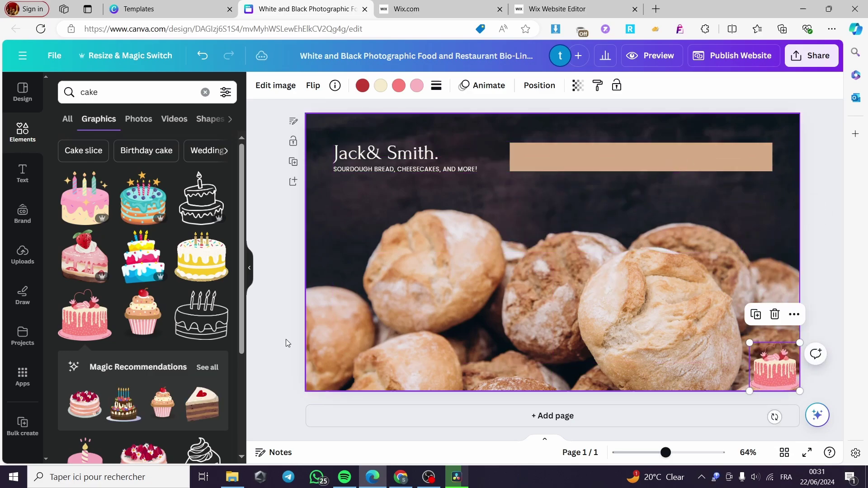
click(202, 260)
drag(686, 368, 290, 377)
click(329, 320)
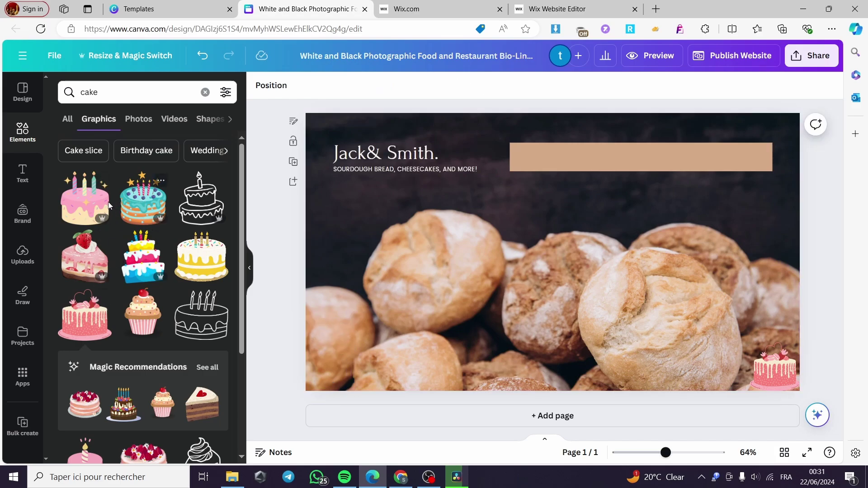
Step: Add the pink cake graphic with three candles, scaled down, in the photo's bottom-left corner
click(85, 201)
drag(652, 363, 334, 380)
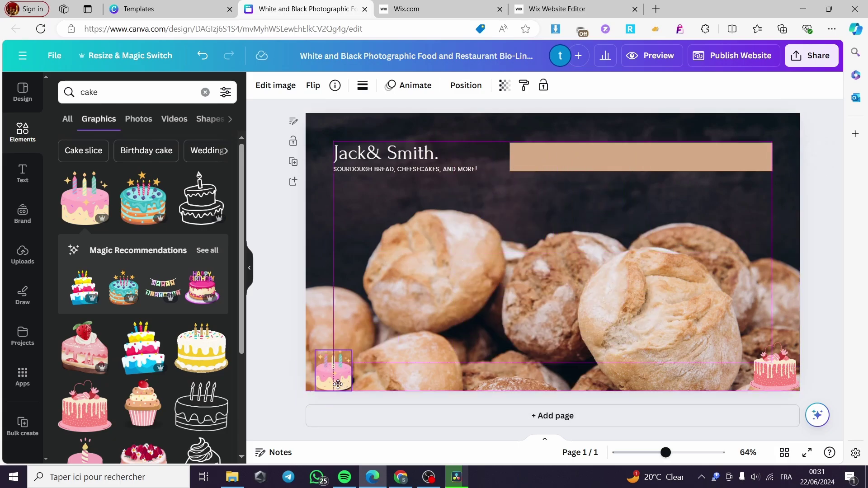
click(286, 334)
Step: Add a heading text over the photo reading "Best backery in the world"
click(22, 173)
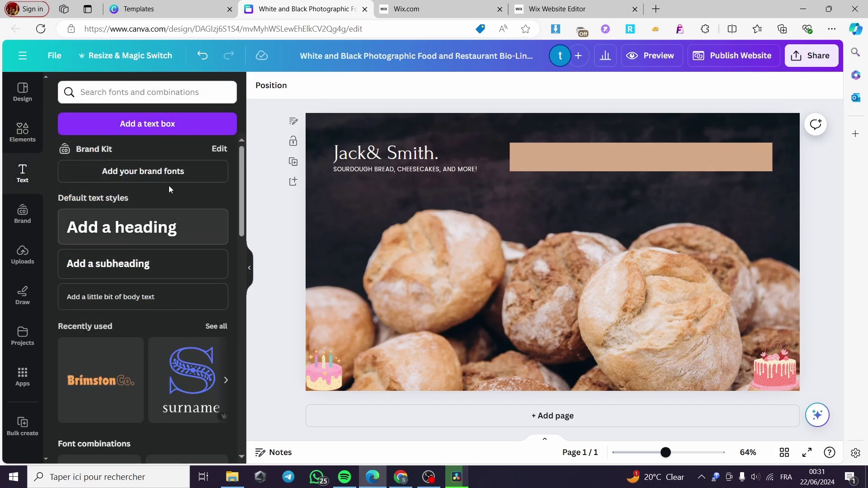
click(156, 224)
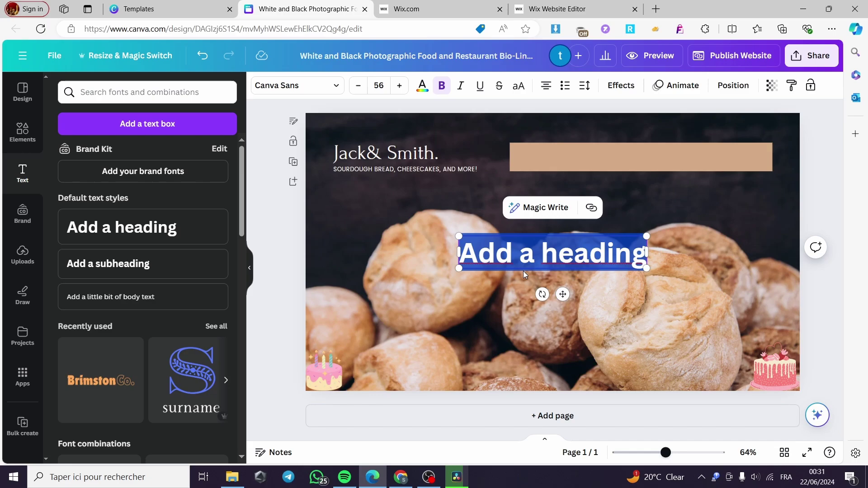
text(be)
key(BackSpace)
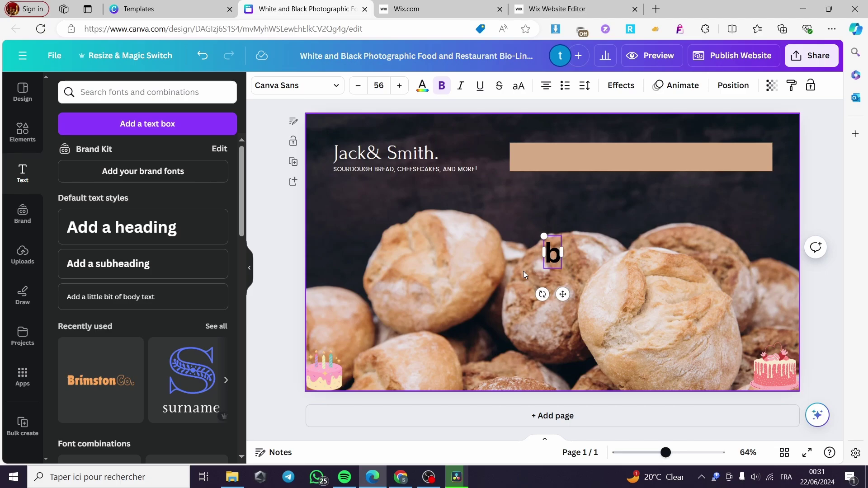
key(BackSpace)
text(Best)
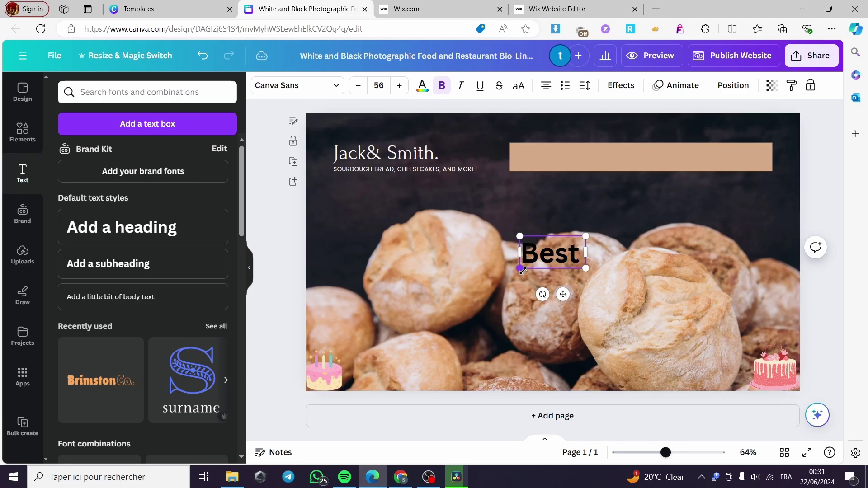
text( backery)
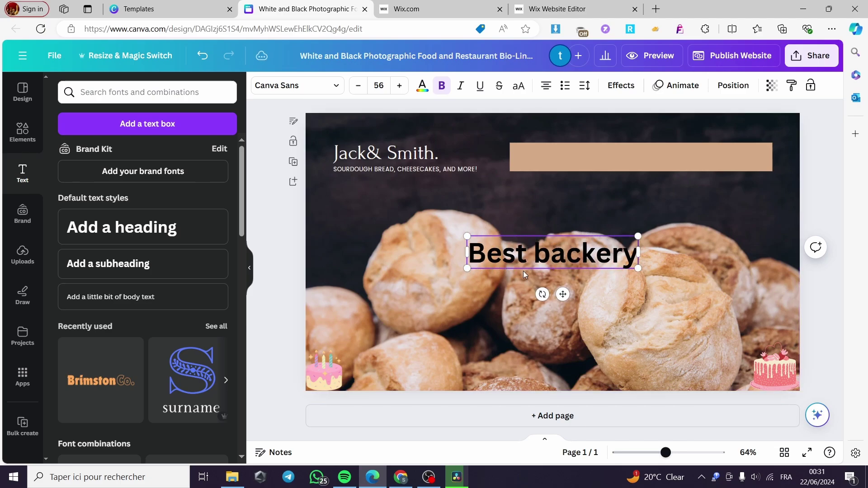
text( in th)
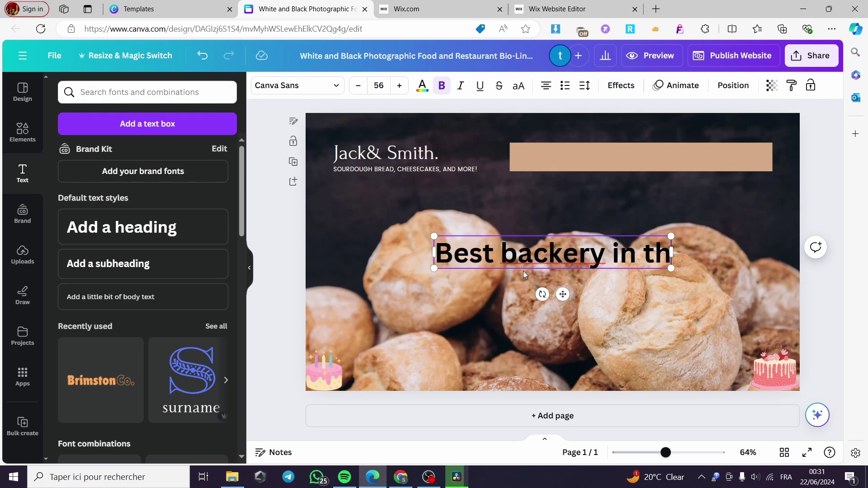
text(e w)
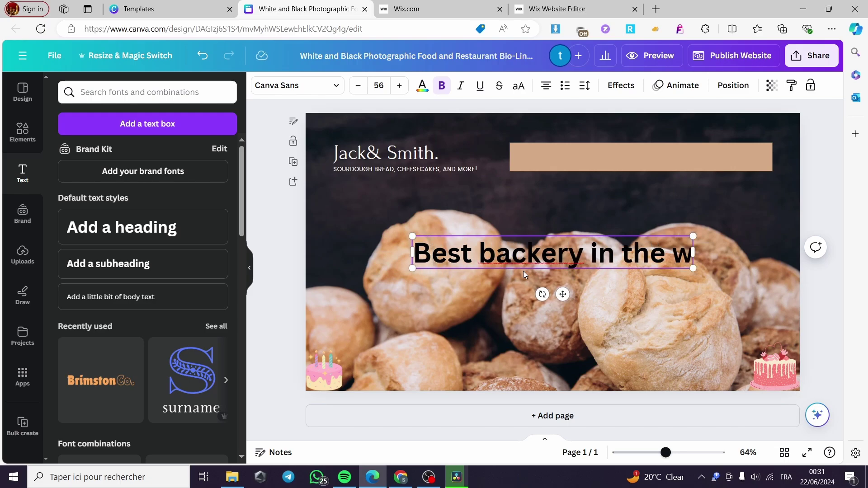
text(ork)
key(BackSpace)
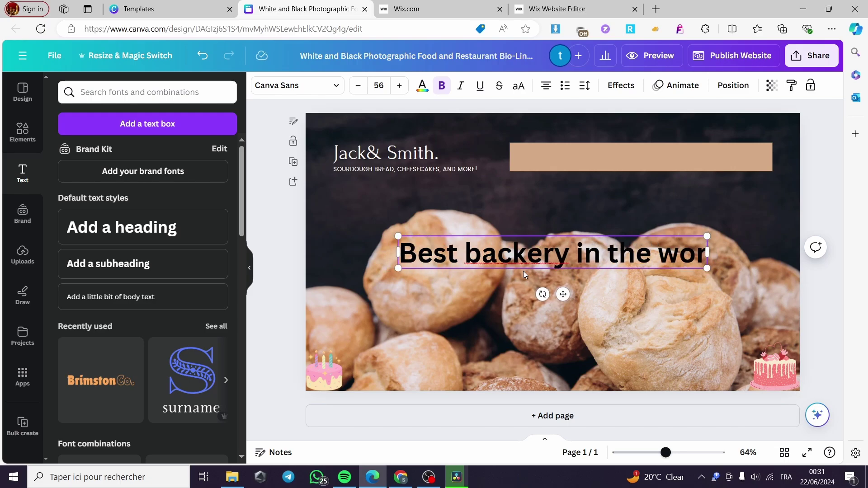
text(ld)
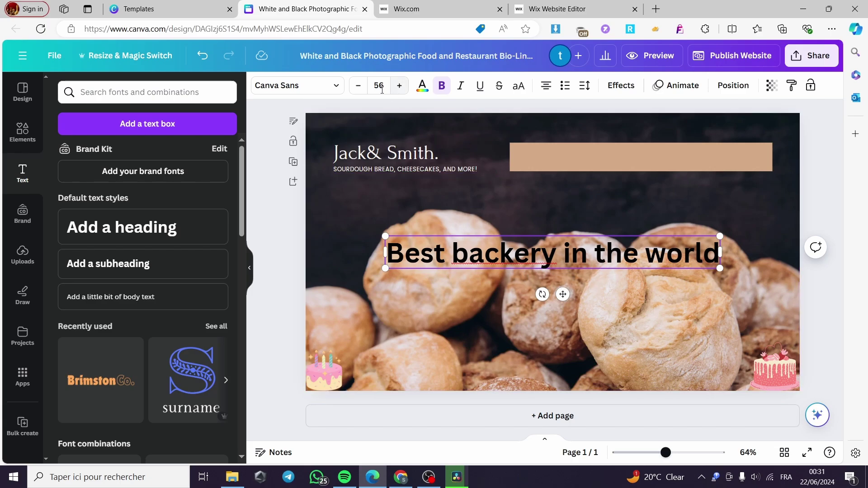
Step: Change the "Best backery in the world" heading's font to Archivo Black and move it up just below the tan bar
click(329, 90)
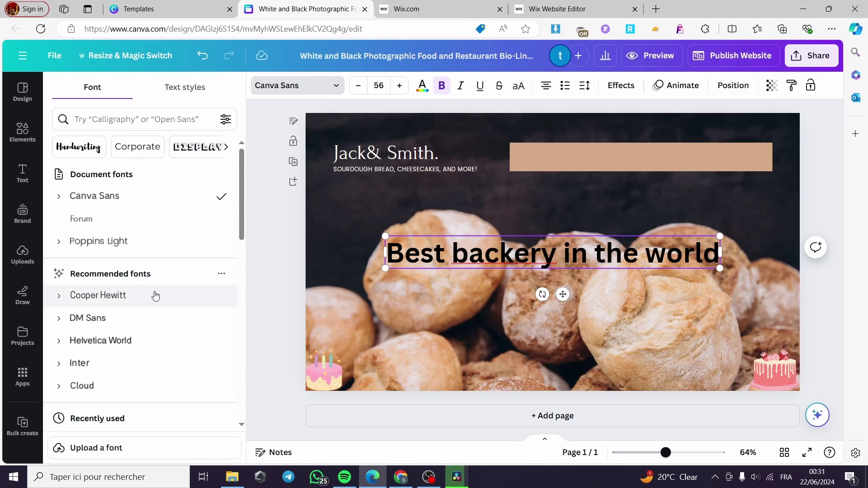
scroll(155, 296, down, 3)
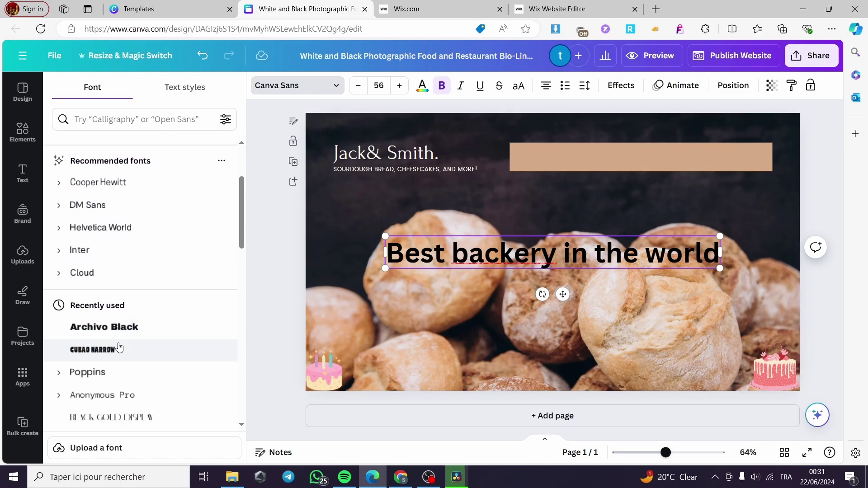
click(118, 329)
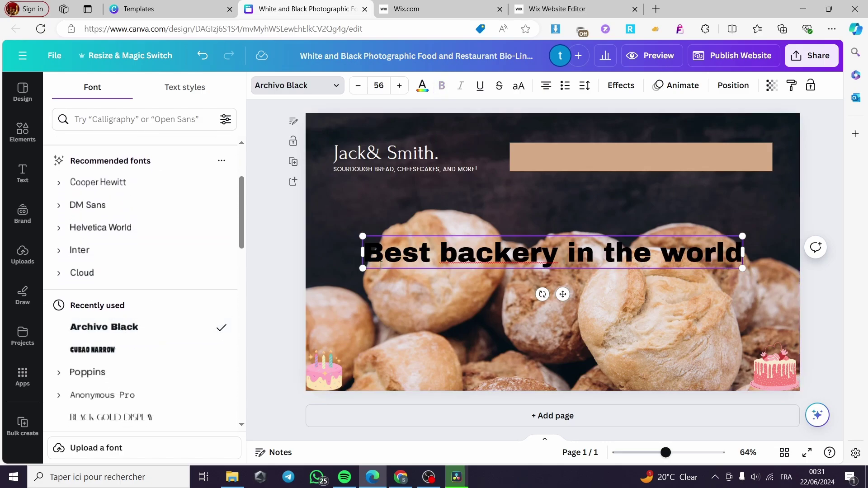
drag(563, 294, 563, 252)
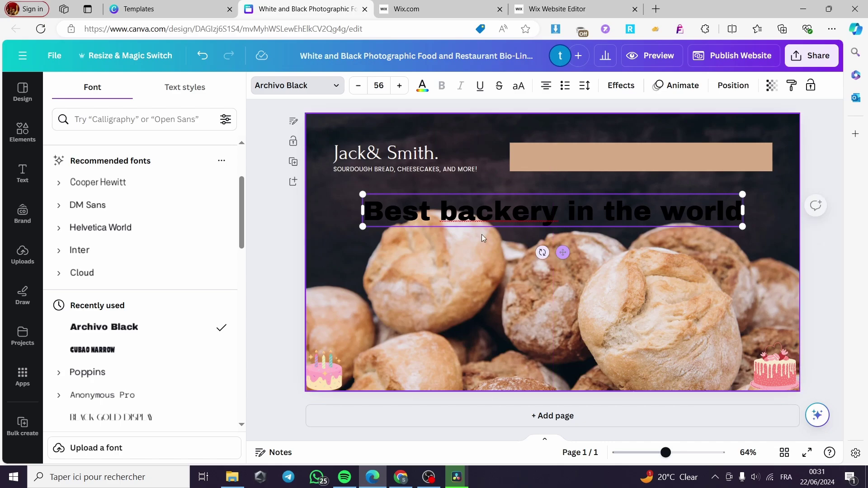
Step: Add a heading reading "Home", shrink it to font size 17.3 and place it at the left end of the tan bar
click(583, 161)
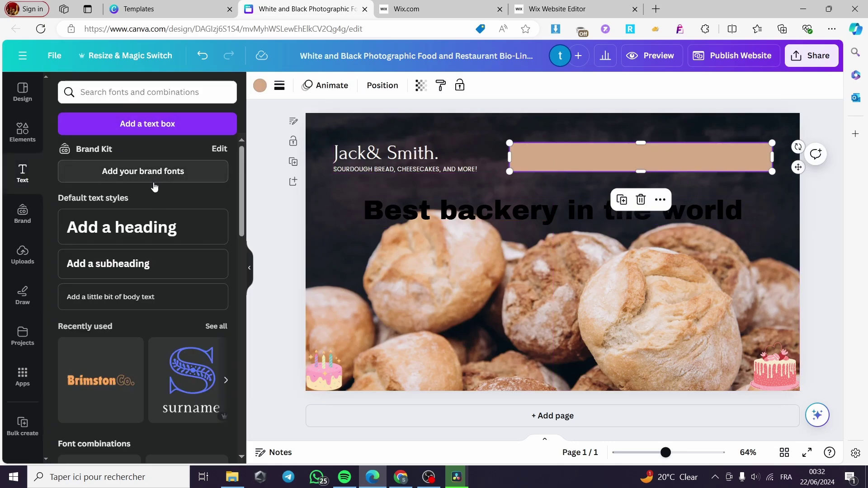
click(145, 226)
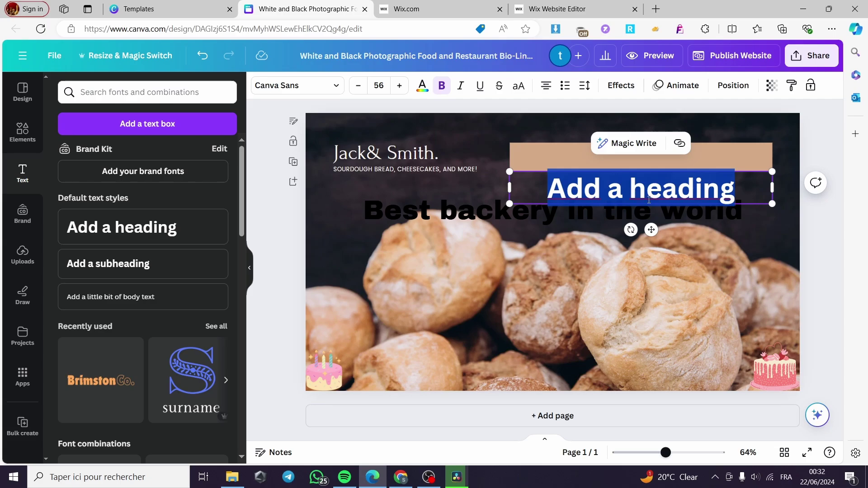
text(Home)
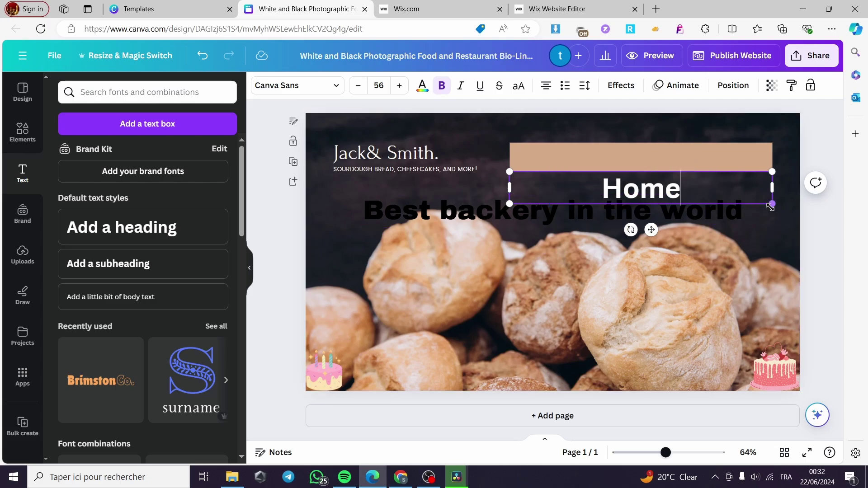
drag(772, 205, 591, 182)
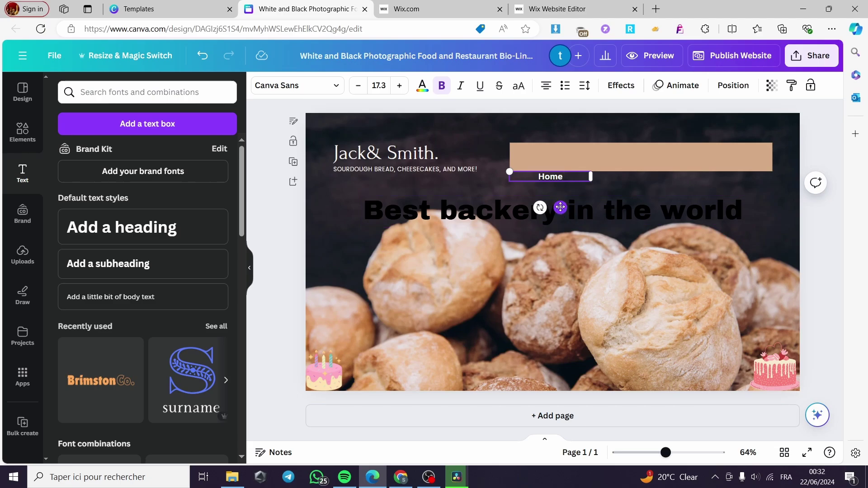
drag(560, 207, 541, 189)
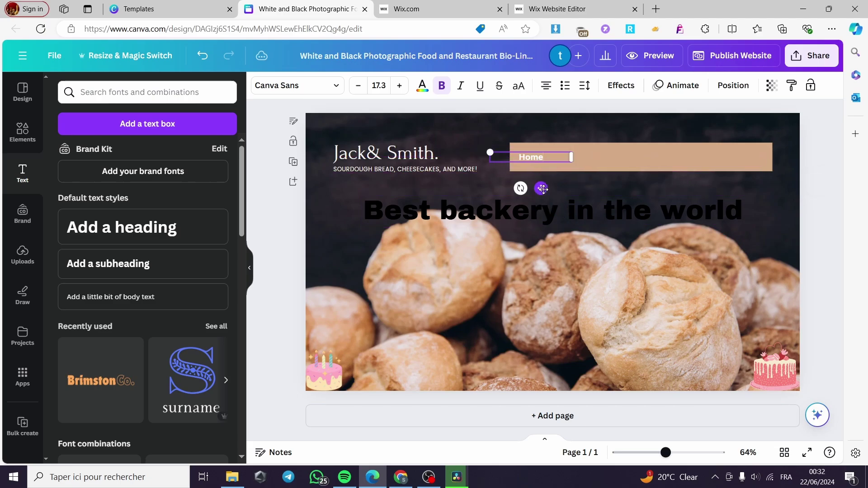
click(501, 190)
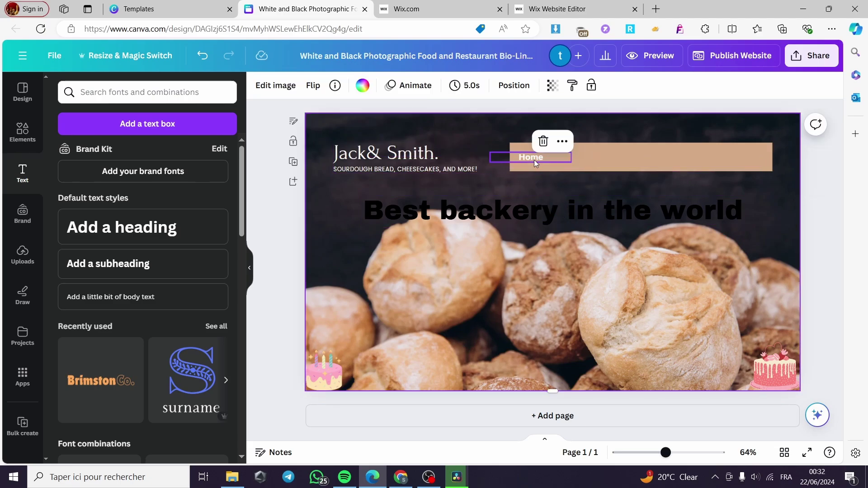
Step: Duplicate the "Home" label, place the copy beside it on the tan bar and change its text to "Products"
click(534, 159)
key(ctrl+d)
drag(547, 194, 573, 189)
double_click(579, 160)
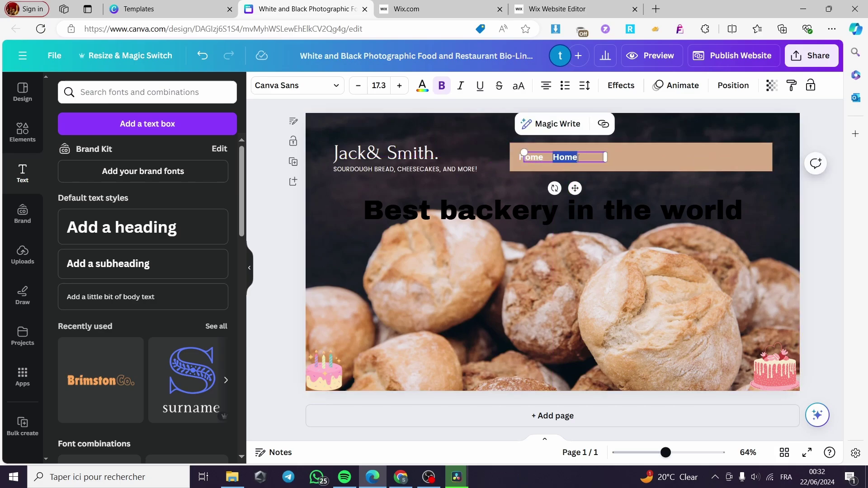
text(Products)
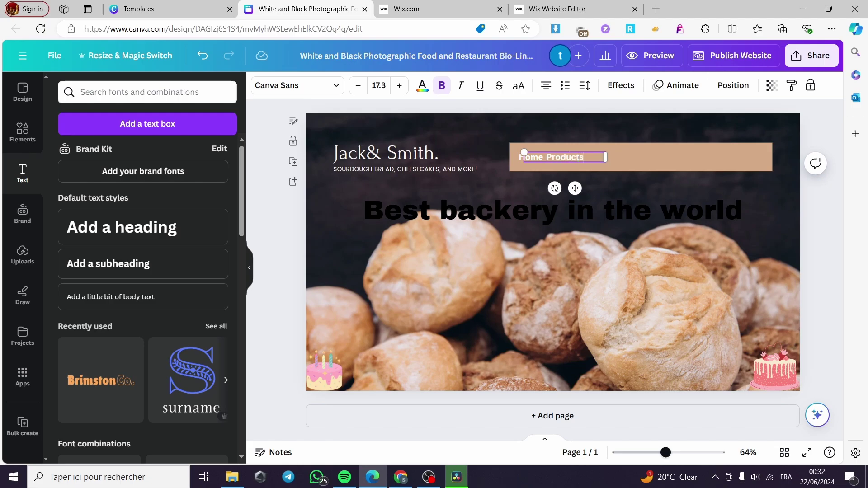
drag(575, 188, 581, 188)
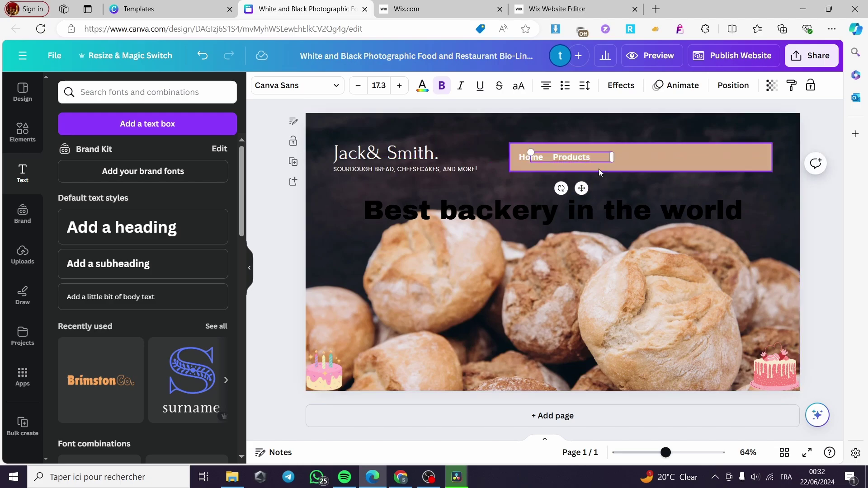
click(615, 178)
Step: Duplicate the "Products" label, place the copy to its right on the tan bar and change its text to "Catalog"
click(580, 159)
click(597, 130)
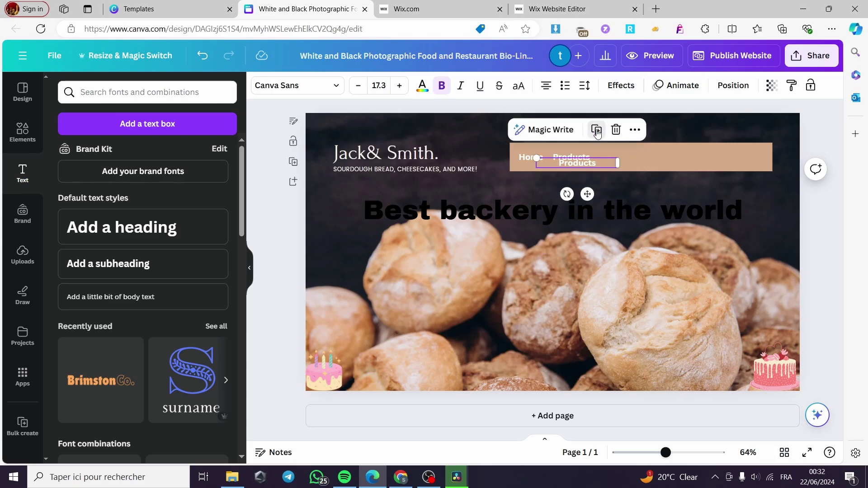
drag(587, 195, 632, 189)
double_click(641, 157)
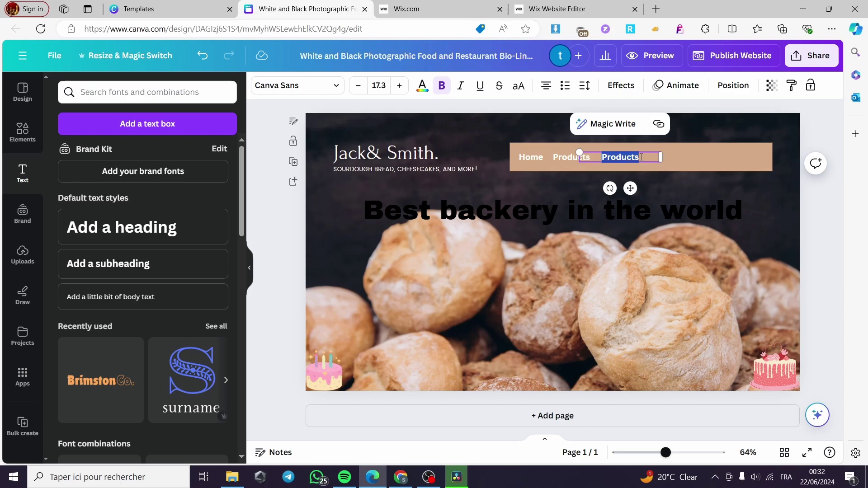
text(Catalog)
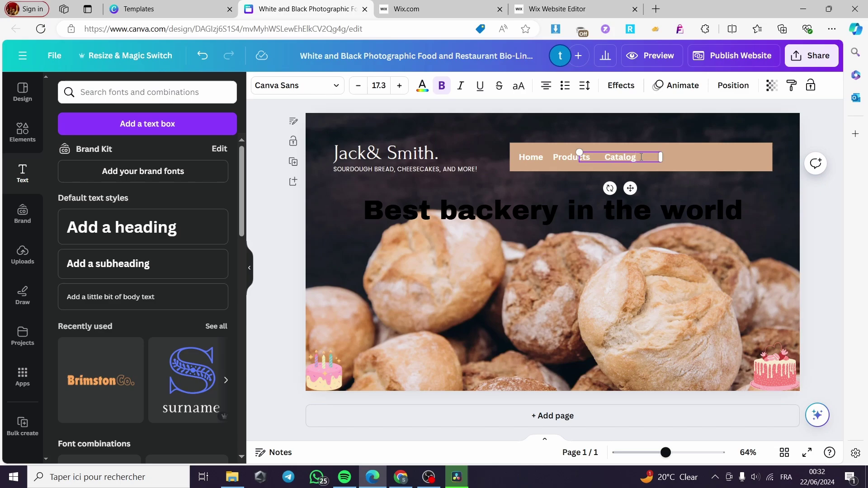
click(674, 181)
Step: Duplicate the "Catalog" label, place the copy to its right on the tan bar and change its text to "Recipes"
click(634, 158)
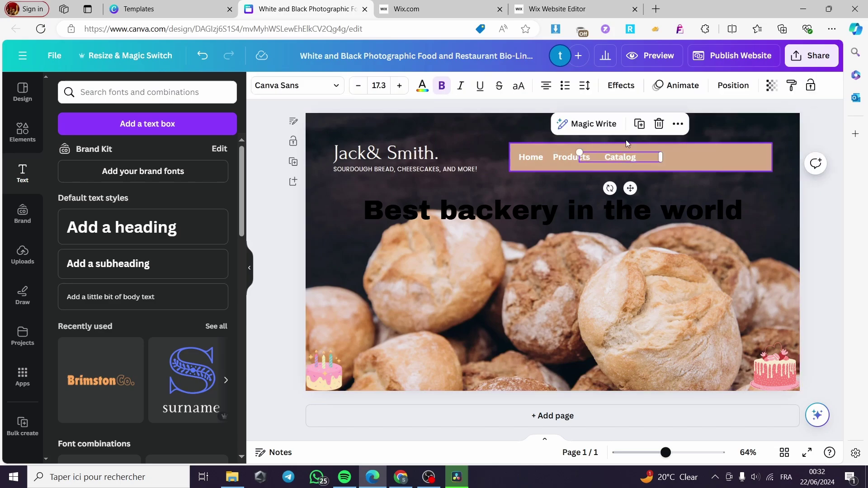
drag(631, 188, 693, 189)
double_click(693, 159)
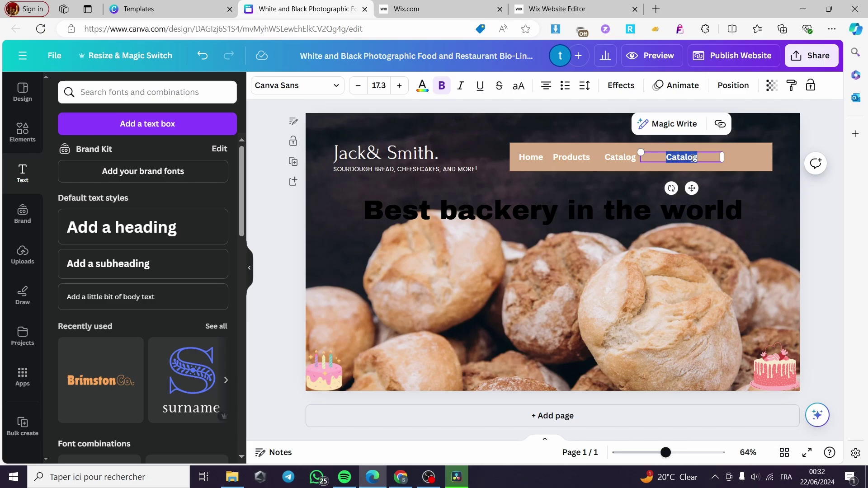
text(Rece)
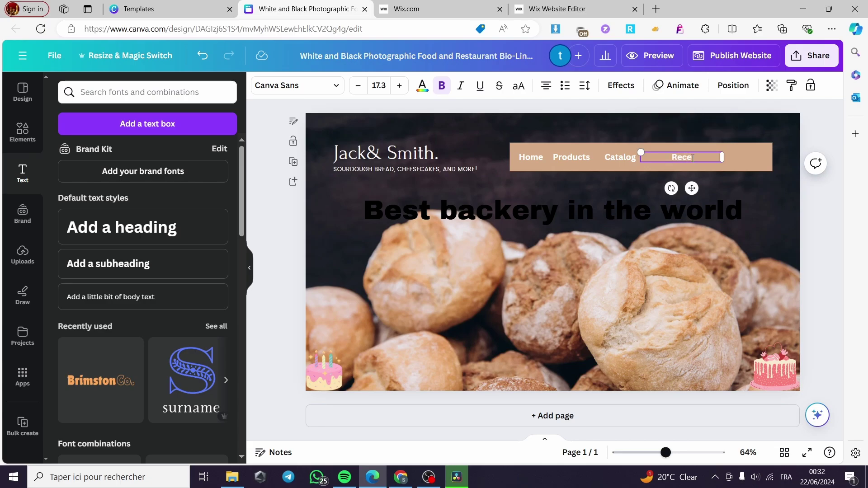
key(BackSpace)
text(ip)
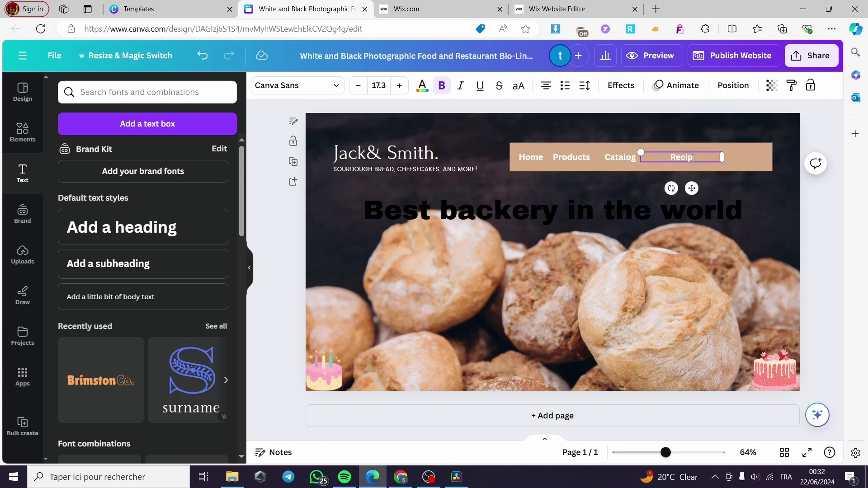
text(es)
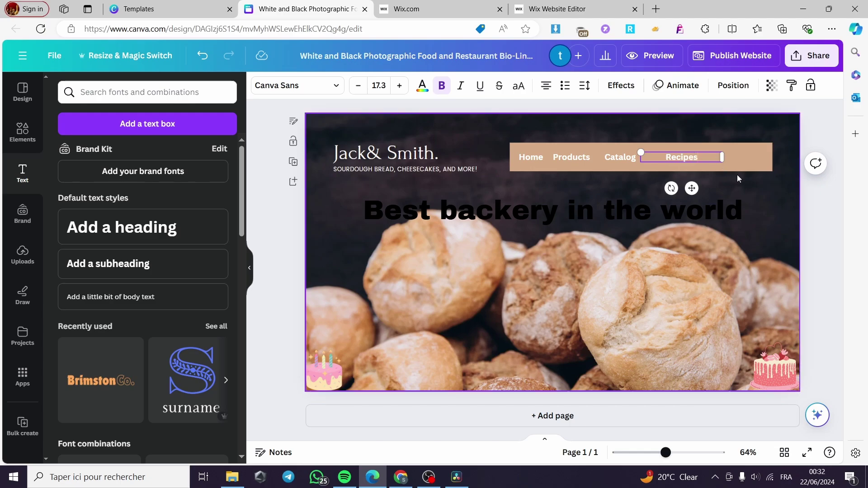
Step: Shift the "Recipes" label slightly toward "Catalog", then duplicate it at the right end of the tan bar as "About us"
click(720, 186)
click(689, 155)
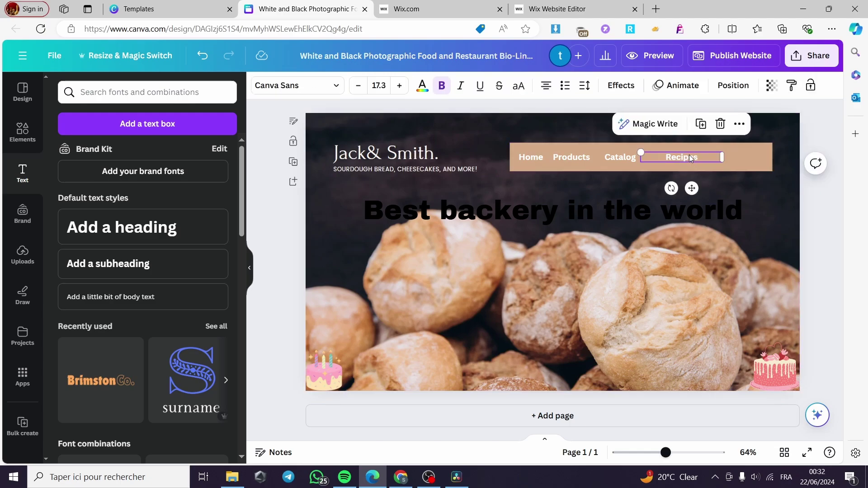
drag(689, 154, 732, 190)
click(691, 123)
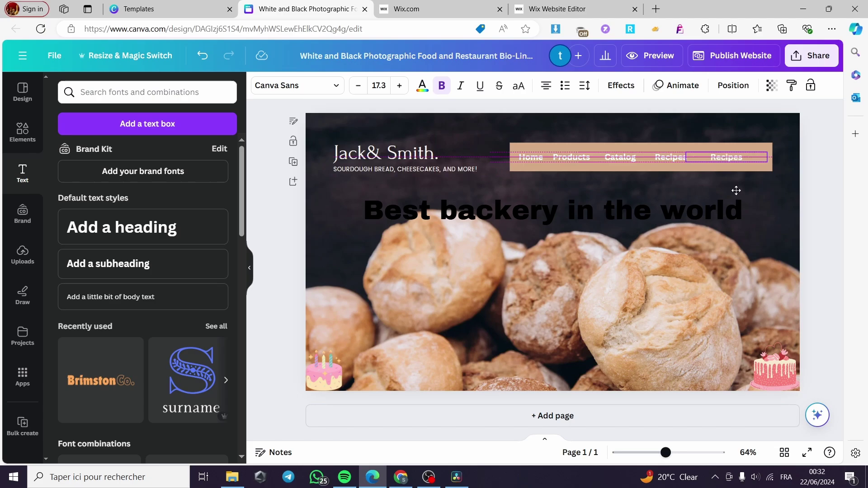
double_click(737, 158)
text(About us)
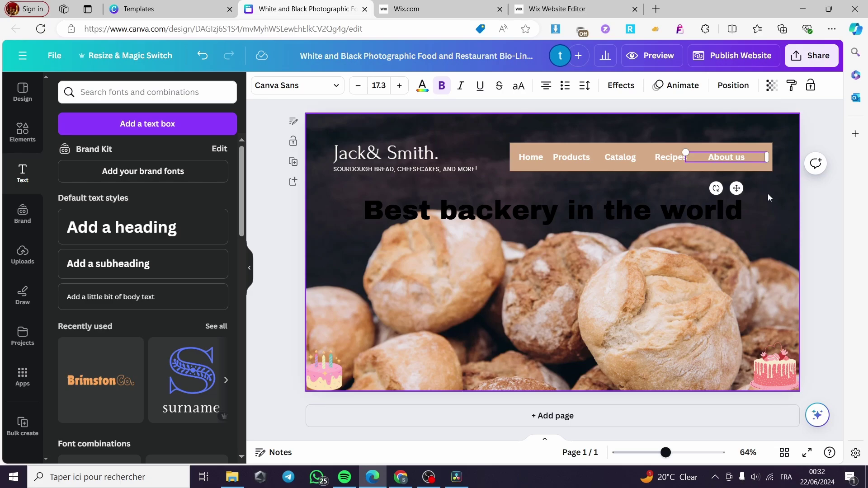
click(768, 193)
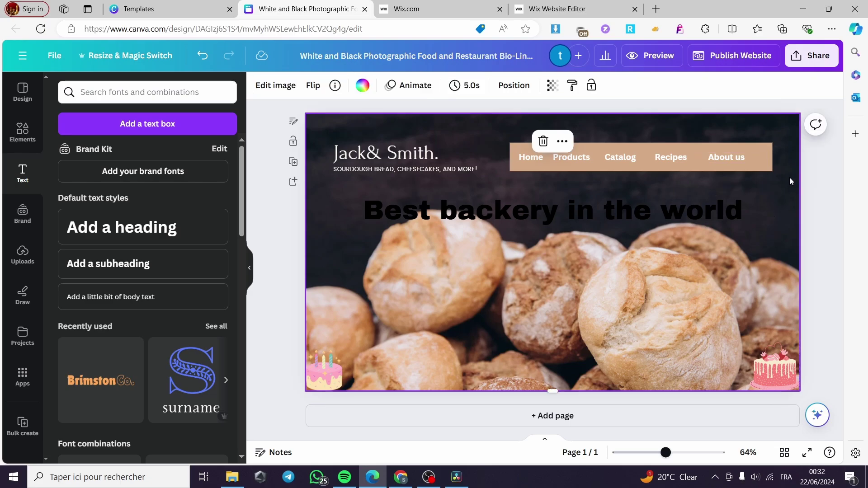
click(816, 189)
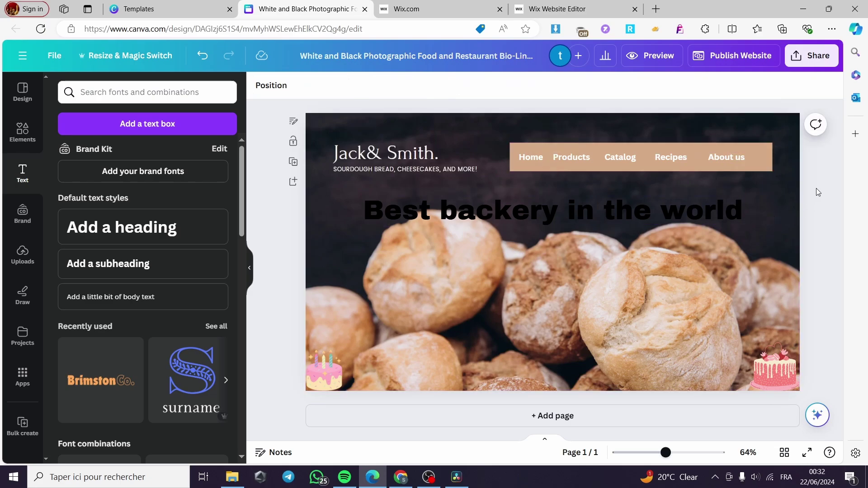
Step: Nudge the "Products" label slightly to the right on the tan bar
click(566, 157)
drag(569, 157, 571, 158)
click(830, 211)
Step: Add a second page below the header and fill its background with the medium brown photo color
click(581, 416)
scroll(474, 350, up, 3)
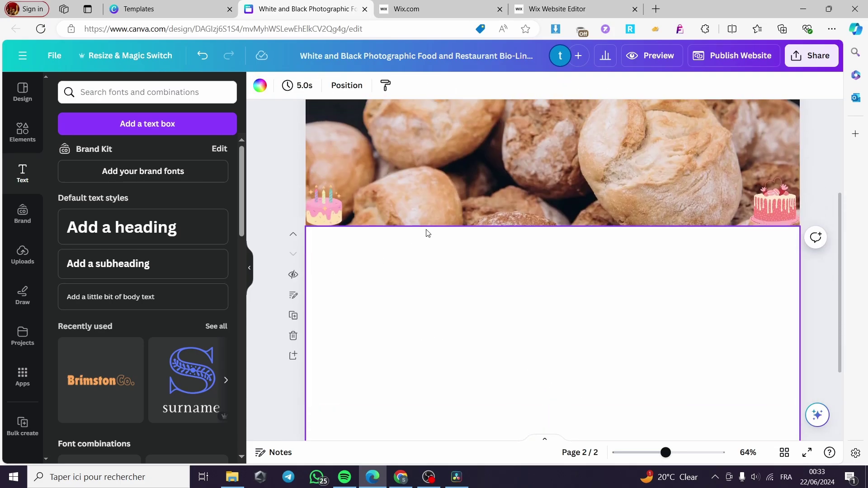
click(260, 86)
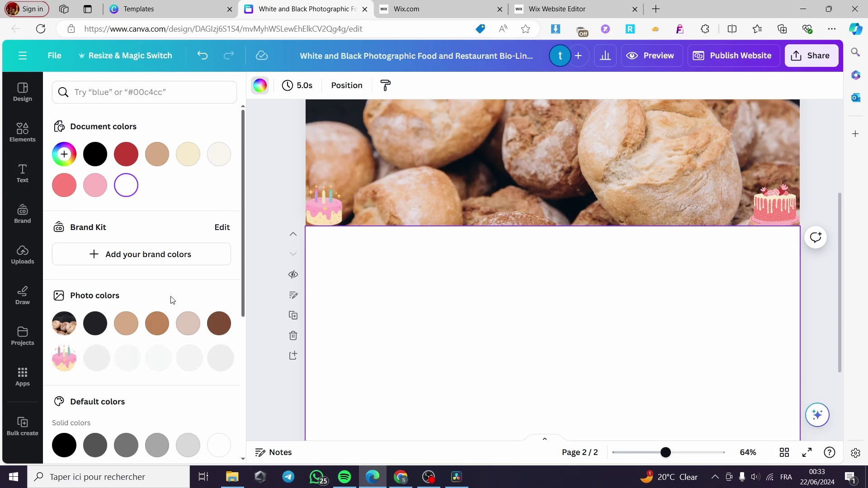
click(220, 324)
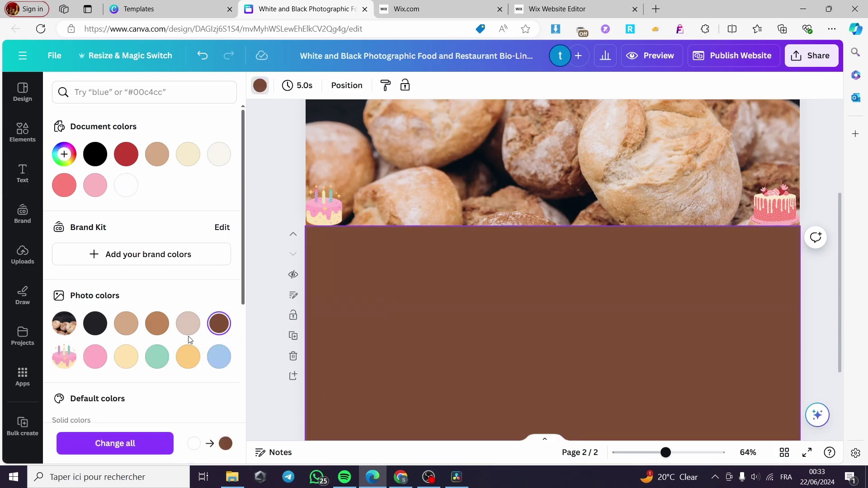
click(158, 325)
scroll(481, 343, up, 1)
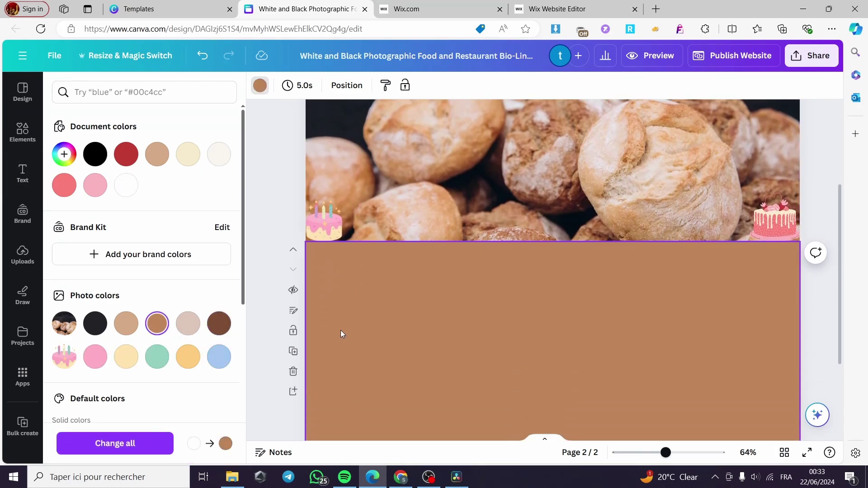
scroll(341, 334, down, 1)
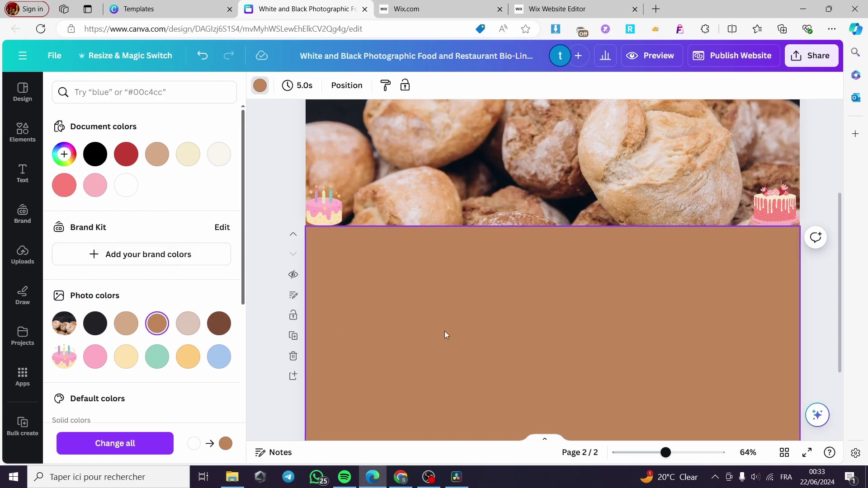
Step: Add a third page below the brown second page
scroll(446, 335, down, 5)
click(561, 418)
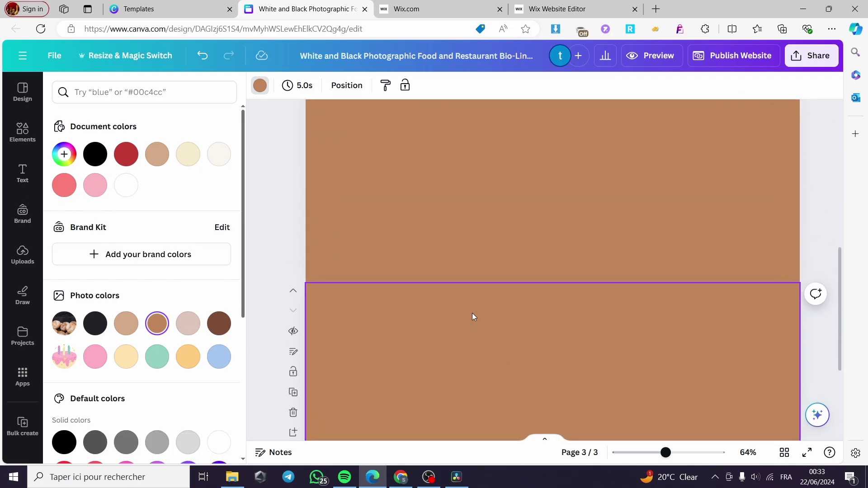
scroll(480, 312, up, 5)
scroll(621, 321, down, 5)
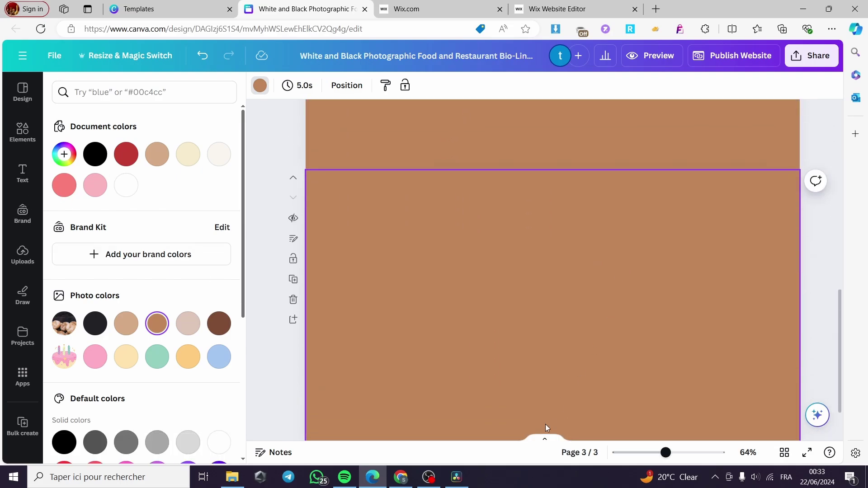
Step: Return to page 2, replace the cake element search with "bakery" and limit the results to photos
scroll(511, 346, up, 5)
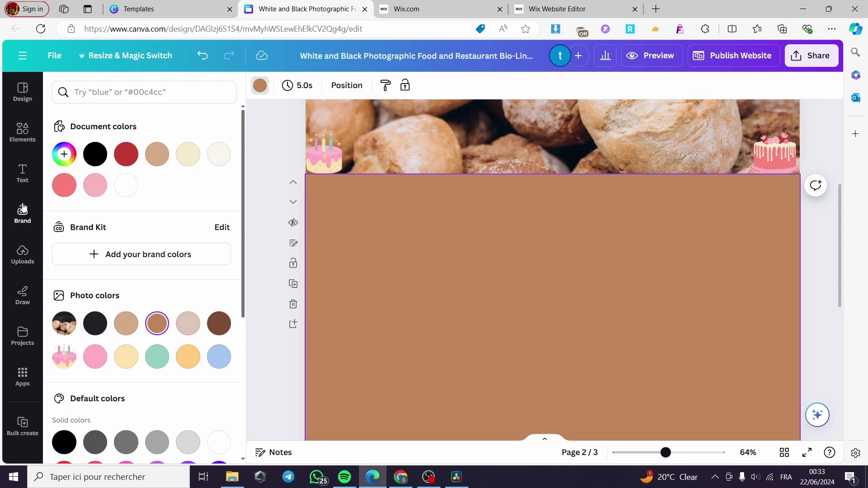
click(23, 131)
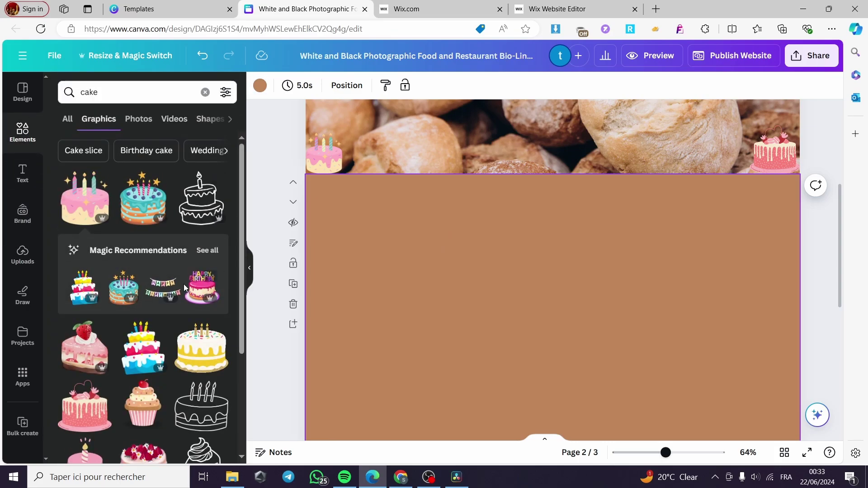
click(205, 92)
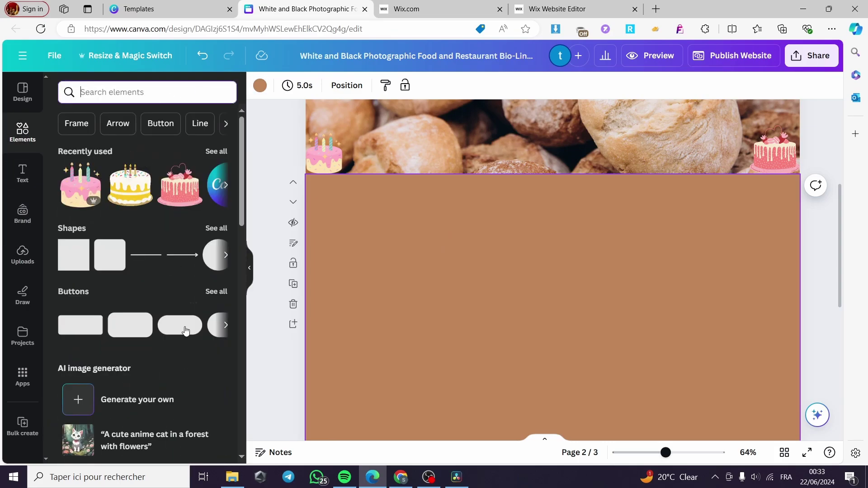
scroll(185, 331, down, 3)
scroll(180, 132, up, 3)
text(bakery)
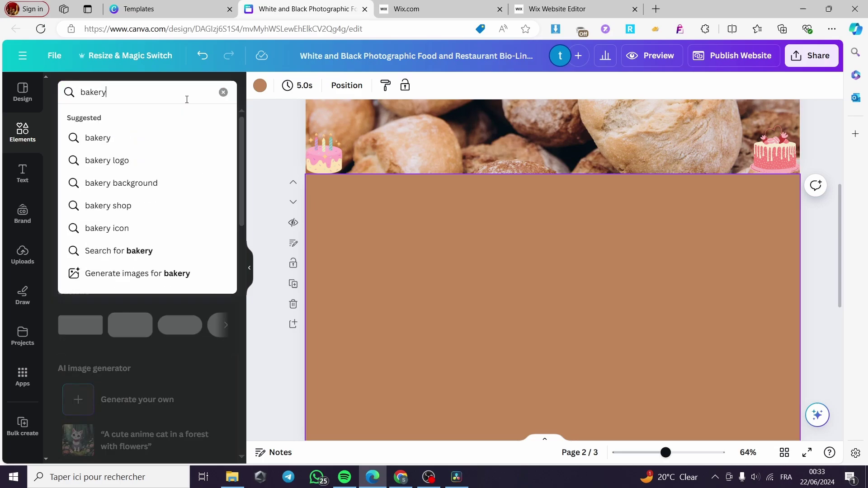
key(Return)
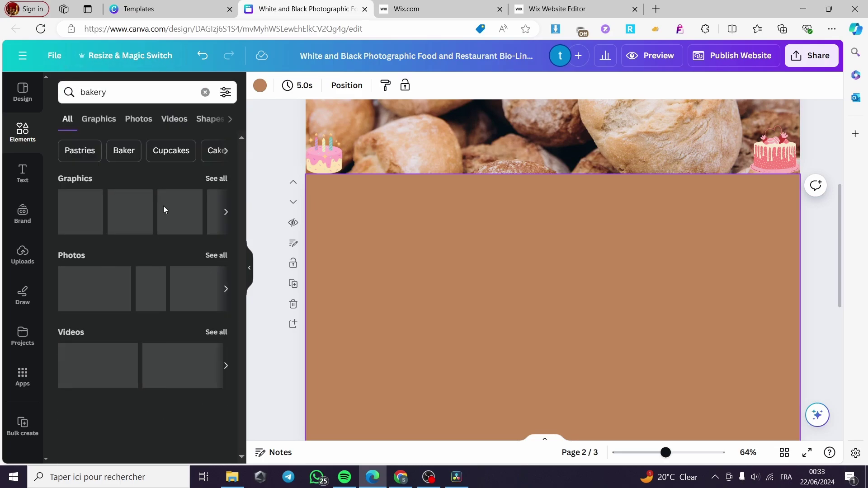
click(132, 124)
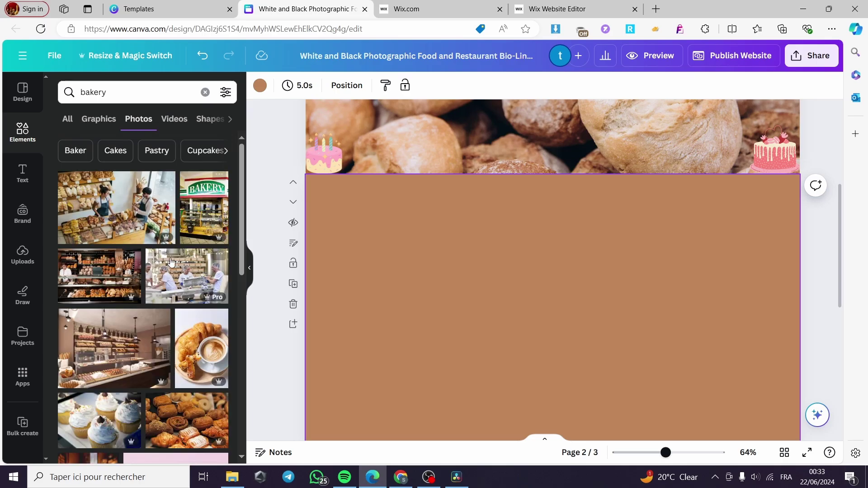
Step: Insert the photo with the green BAKERY sign on page 2, align it to the page's top-left corner and enlarge it
click(204, 208)
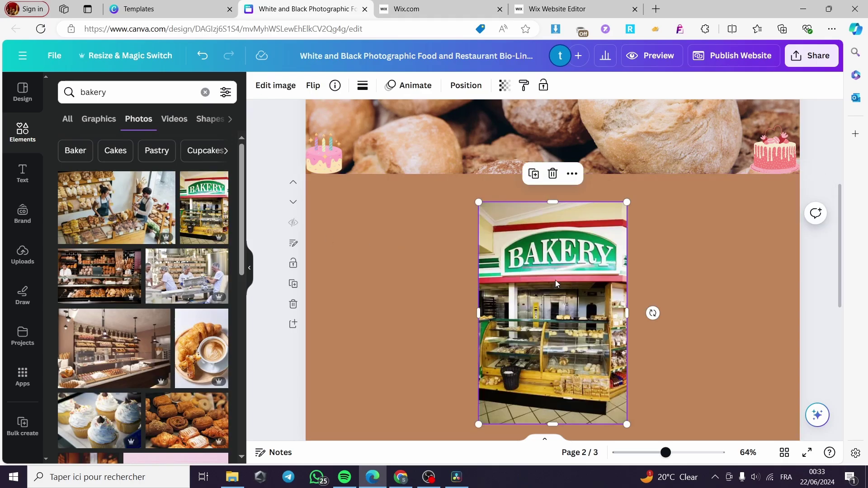
drag(565, 349, 393, 326)
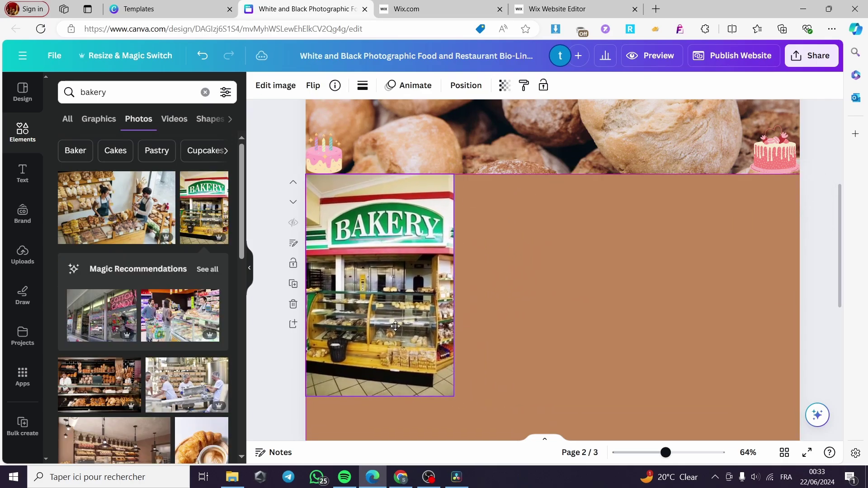
scroll(435, 312, down, 3)
drag(454, 284, 491, 340)
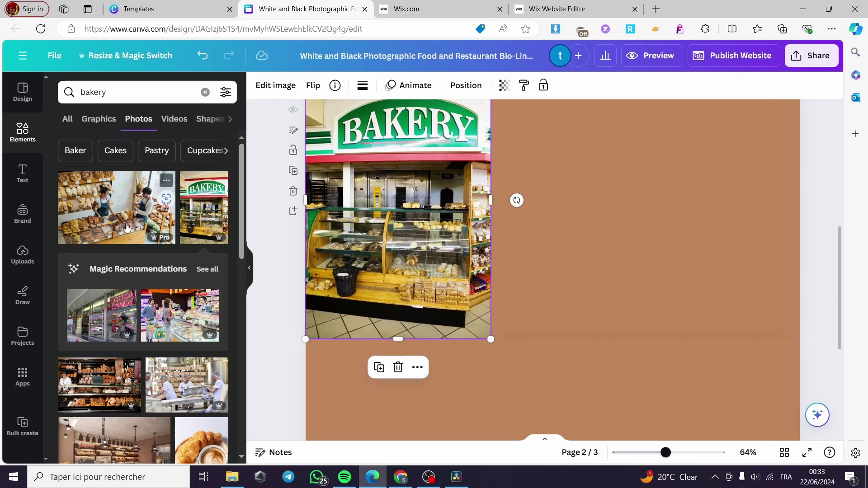
Step: Insert the croissant and coffee photo, match its height to the BAKERY photo and place it at the right edge of page 2
scroll(166, 243, down, 3)
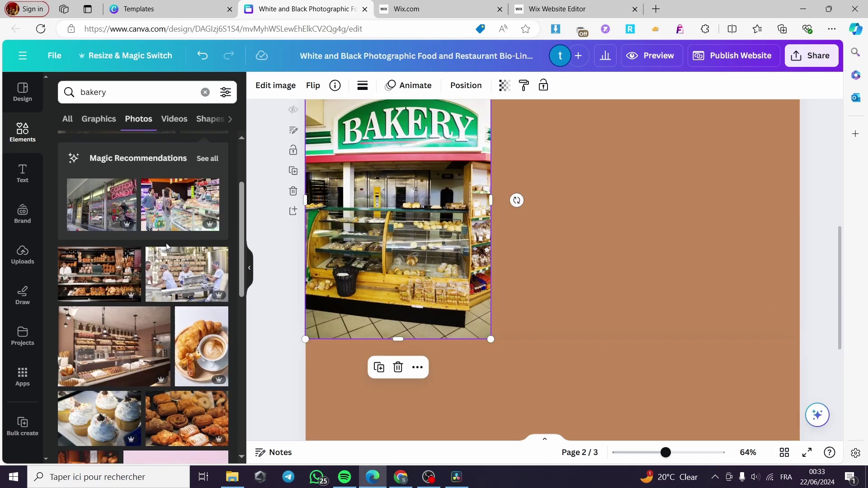
click(201, 346)
drag(604, 270, 622, 295)
drag(639, 117, 651, 99)
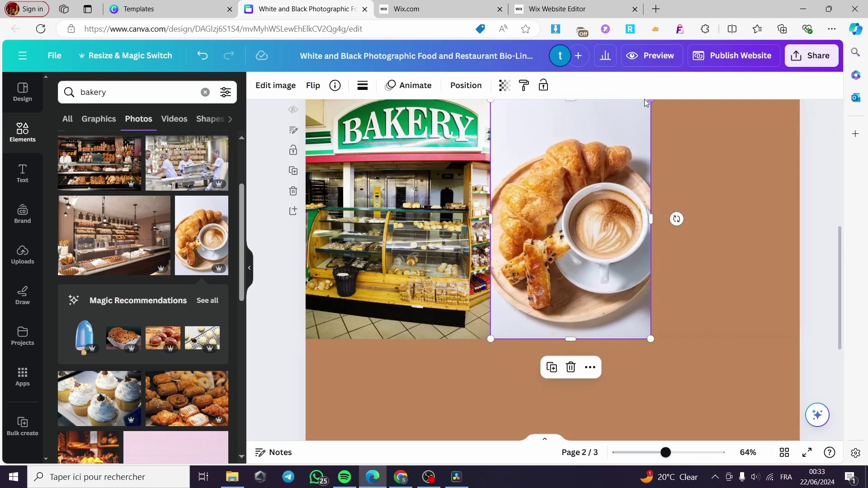
scroll(598, 160, up, 2)
drag(571, 157, 572, 118)
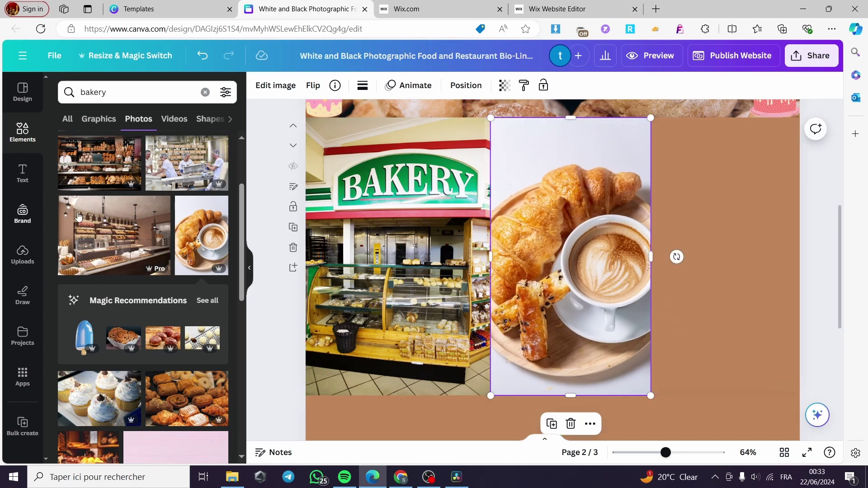
drag(603, 254, 755, 254)
drag(427, 256, 388, 261)
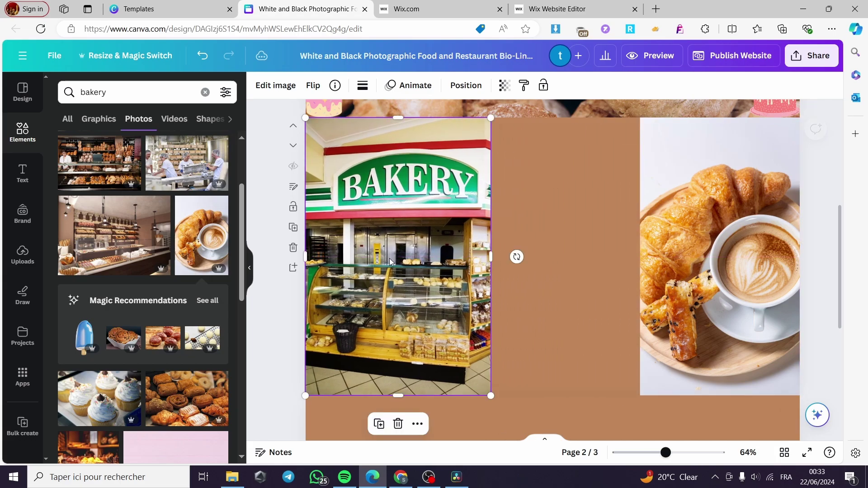
Step: Add a text box on page 2 reading "Have lunch at our bakery it is possible right now"
click(22, 173)
click(149, 124)
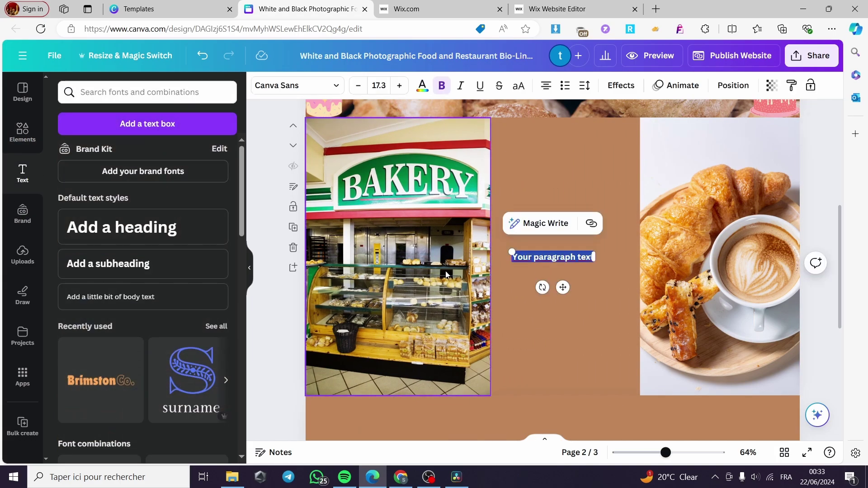
text(Ha)
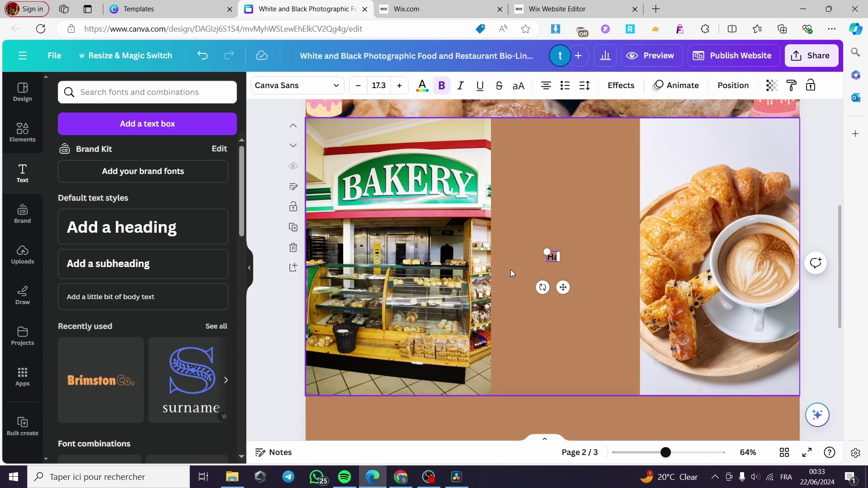
text(ve luch)
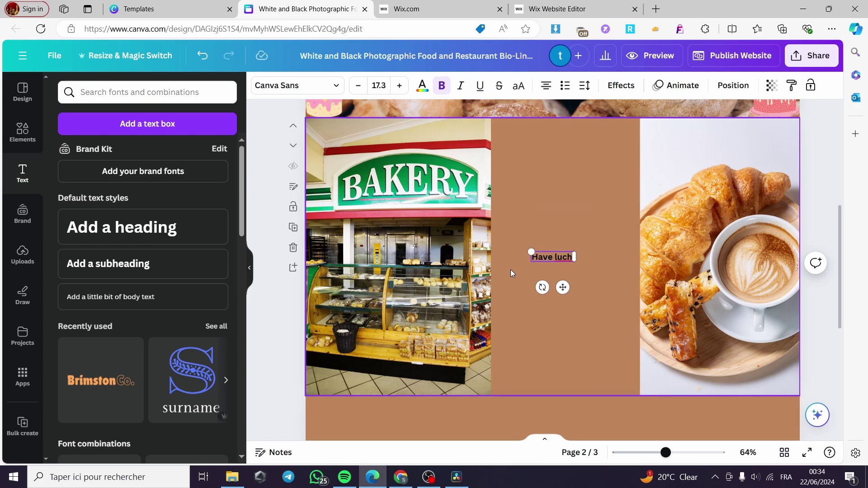
text( at our)
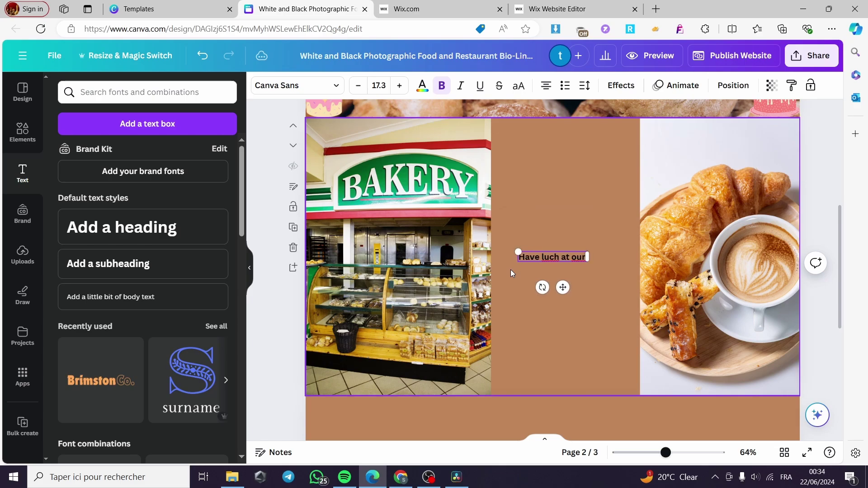
text( bakery is)
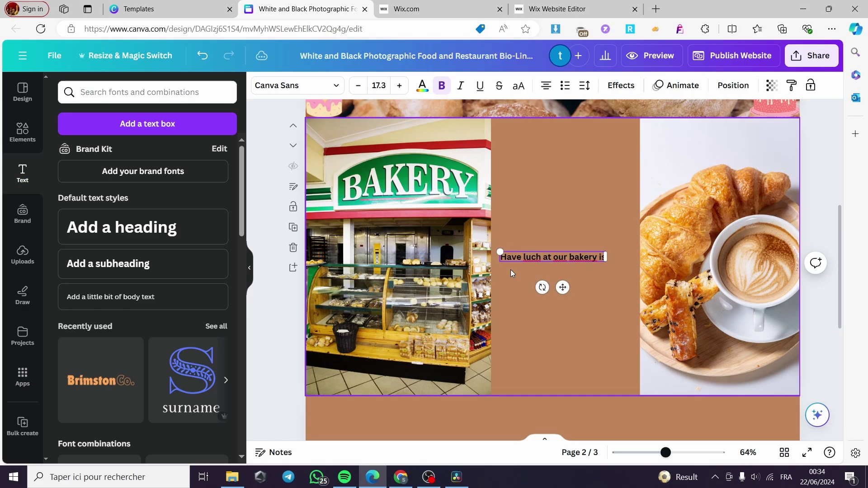
key(BackSpace)
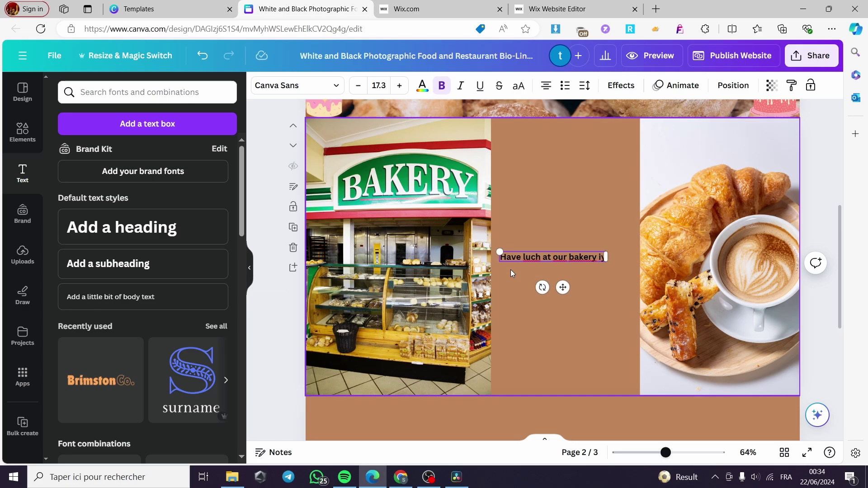
text(t is)
text(p)
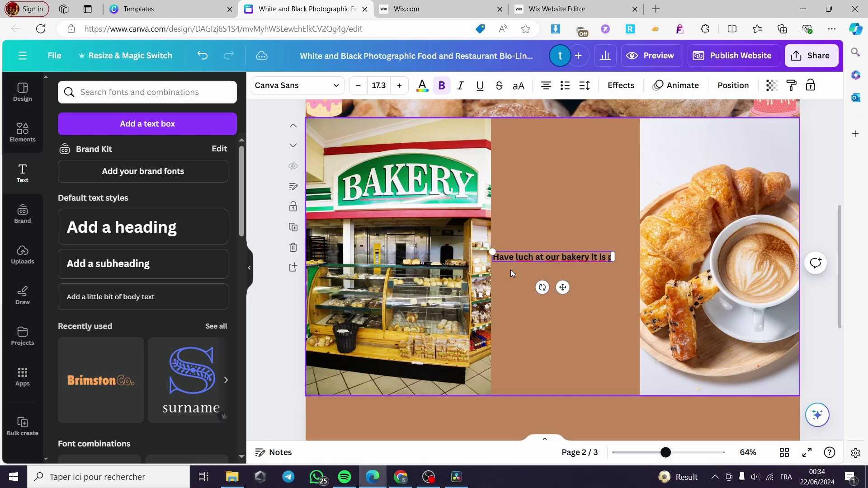
text(ossible right)
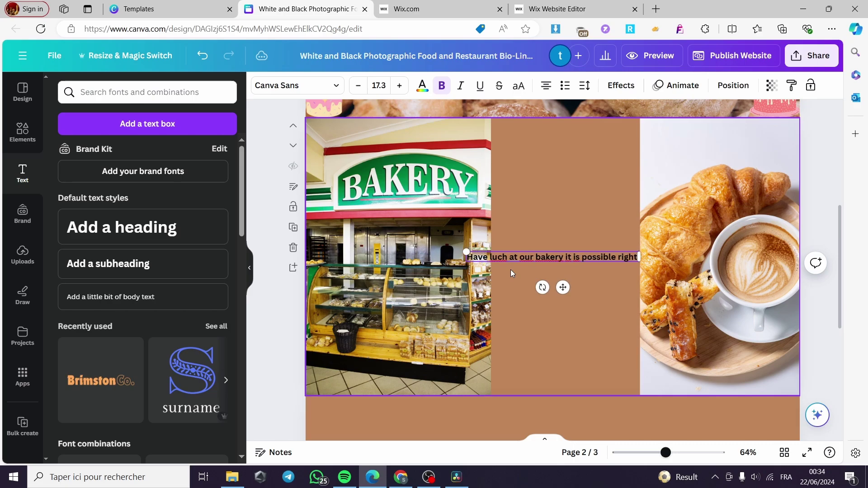
text( now)
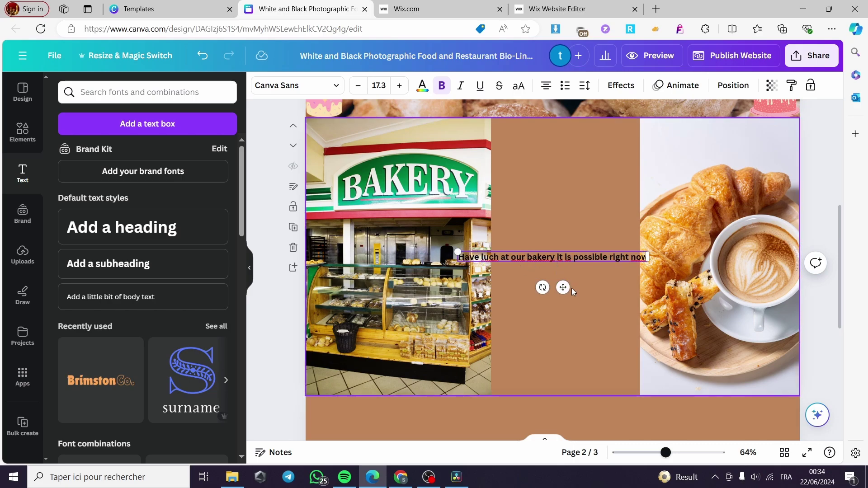
click(490, 257)
text(n)
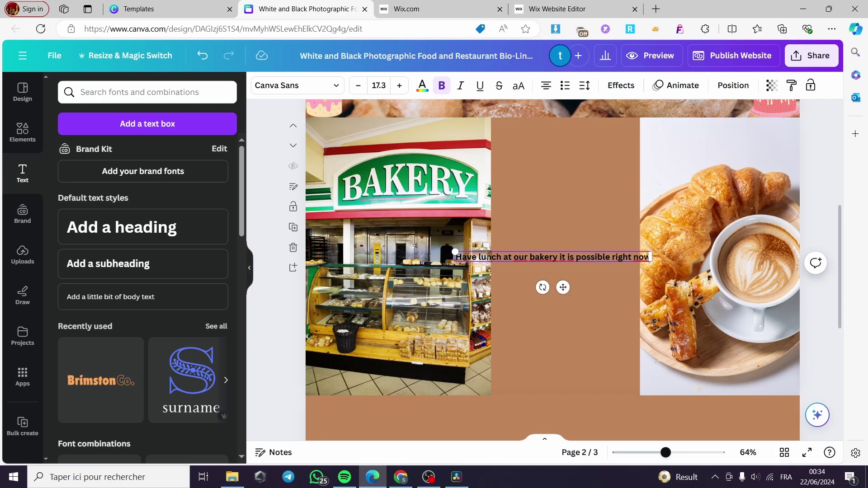
Step: Increase the font size of the whole lunch sentence to 32.3
triple_click(504, 257)
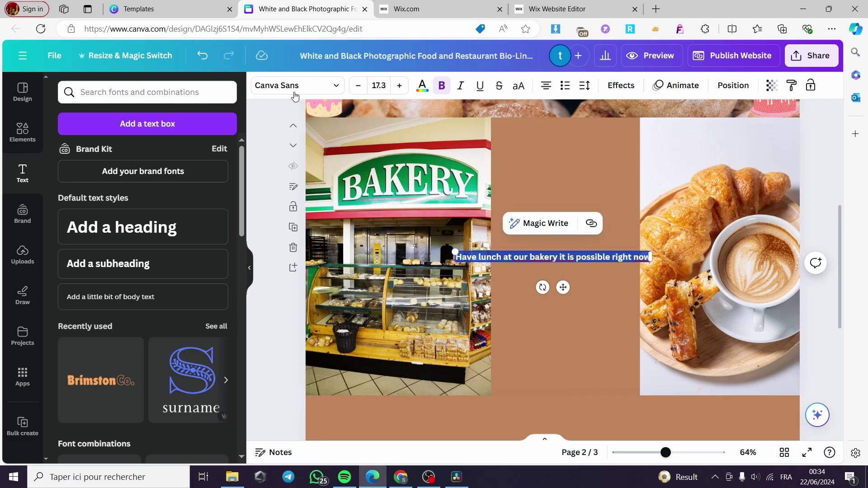
click(398, 87)
click(398, 87)
click(398, 87)
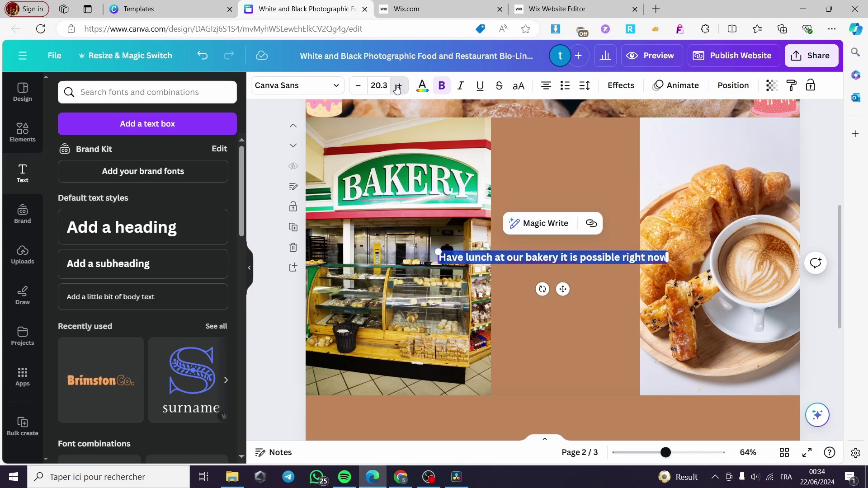
double_click(398, 87)
click(398, 87)
double_click(398, 87)
click(398, 87)
double_click(398, 87)
click(398, 87)
double_click(398, 86)
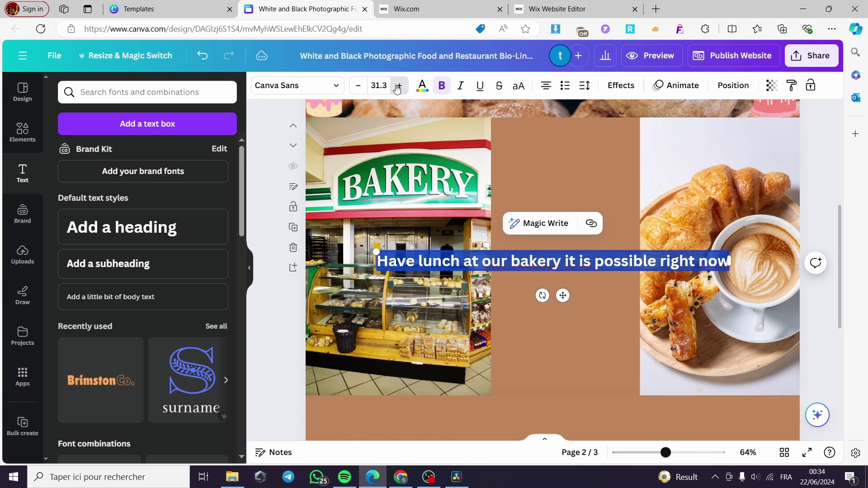
click(398, 87)
click(725, 262)
click(714, 262)
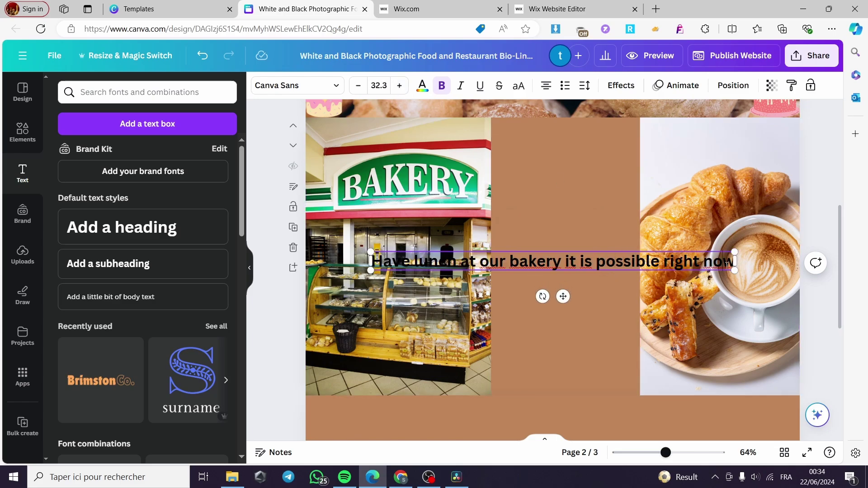
Step: Narrow the lunch text box so it wraps onto four lines and center it between the two photos
drag(736, 261, 480, 265)
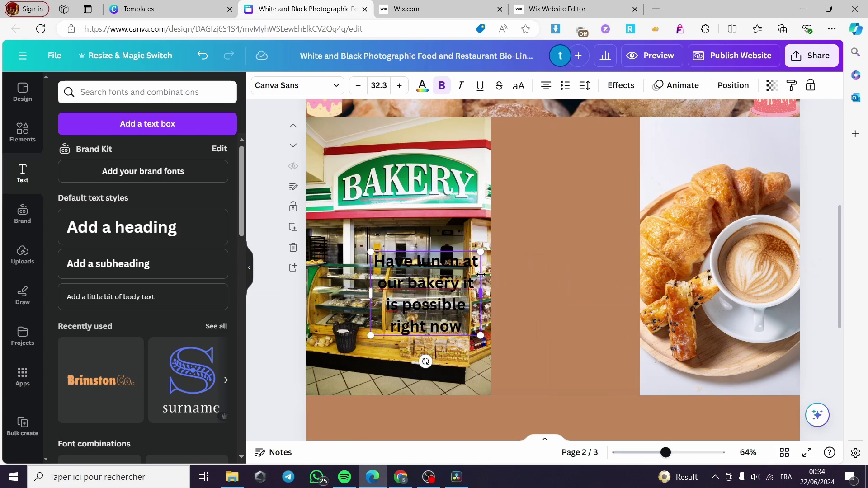
drag(446, 314, 585, 257)
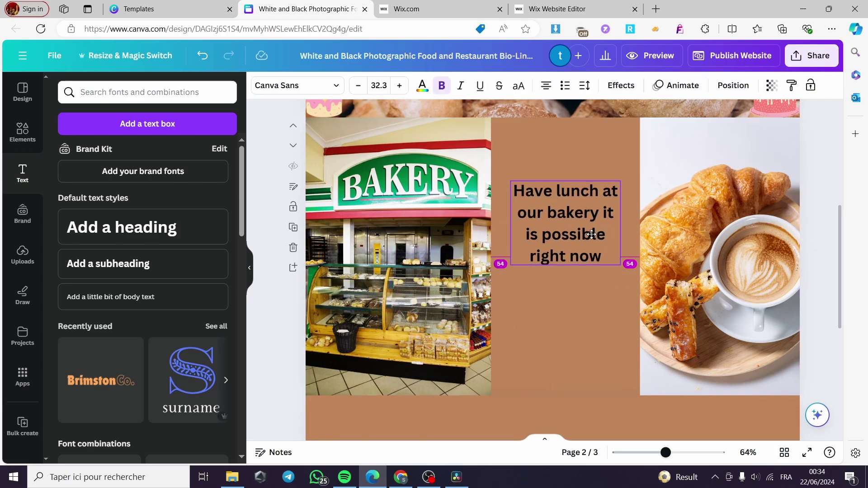
click(519, 189)
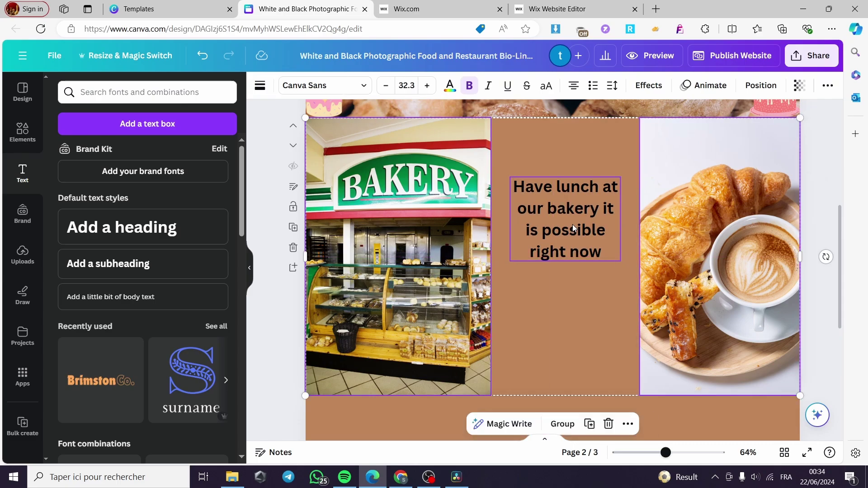
click(810, 188)
Step: Set the lunch text's font to Cubao Narrow and its color to white
click(549, 238)
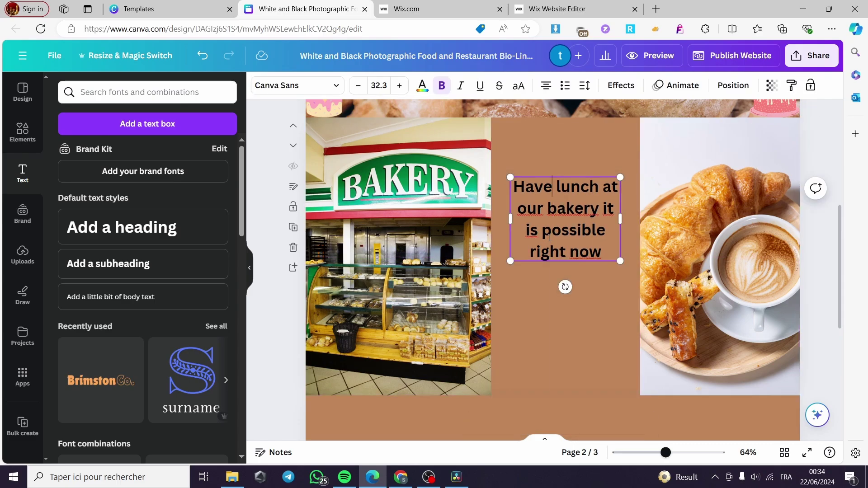
double_click(549, 238)
click(314, 90)
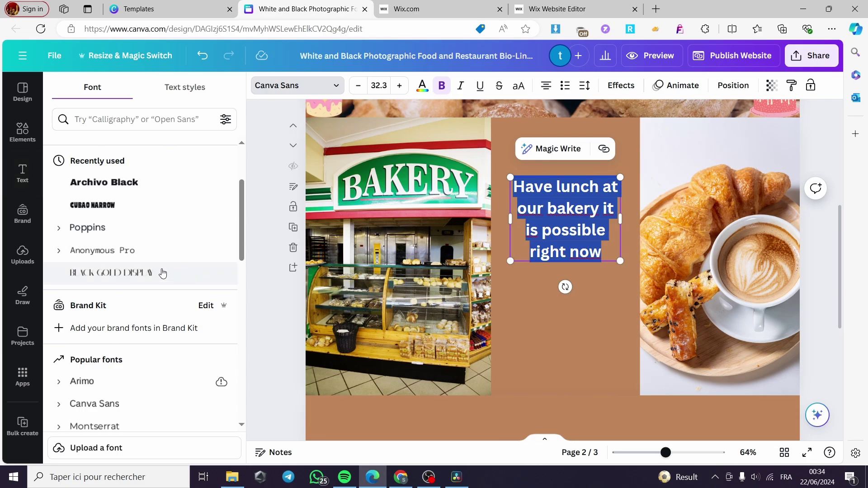
click(121, 324)
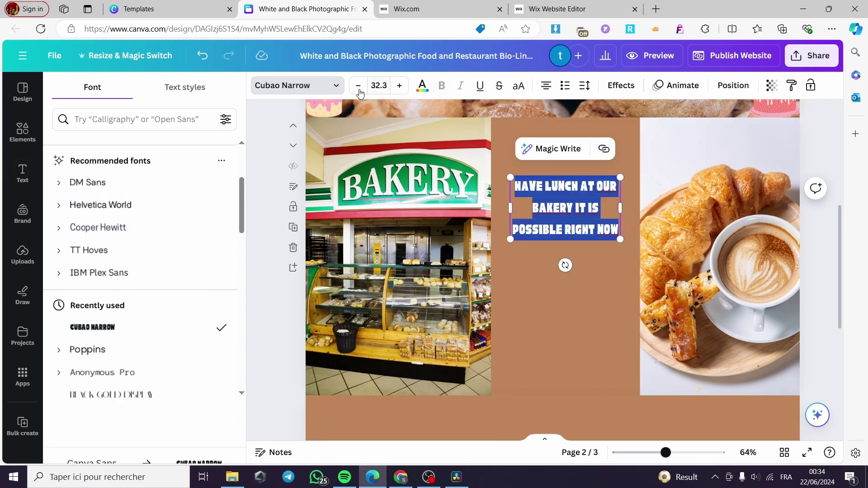
click(422, 85)
click(150, 187)
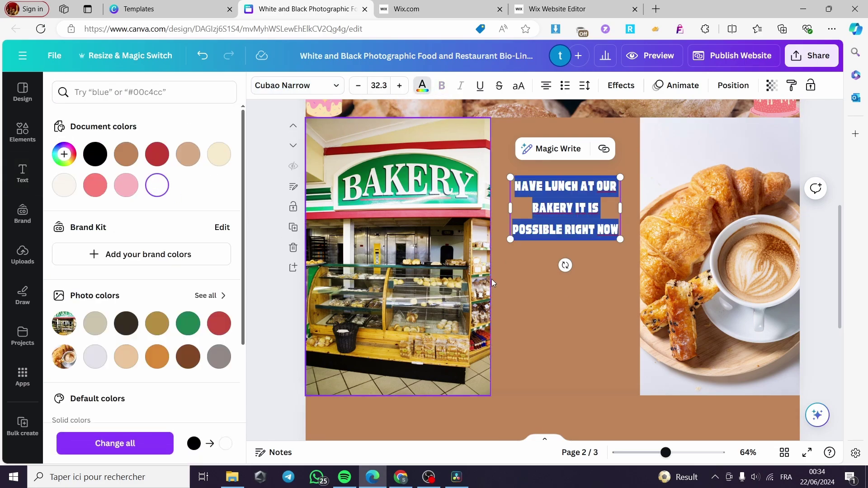
Step: Scale the lunch text up to size 47.3 and position it lower, centered in the gap between the photos
click(601, 268)
click(616, 236)
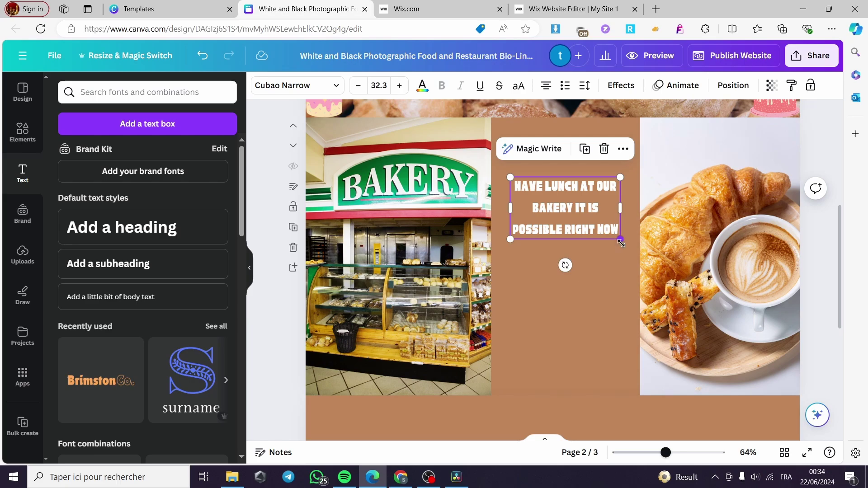
drag(621, 243, 588, 260)
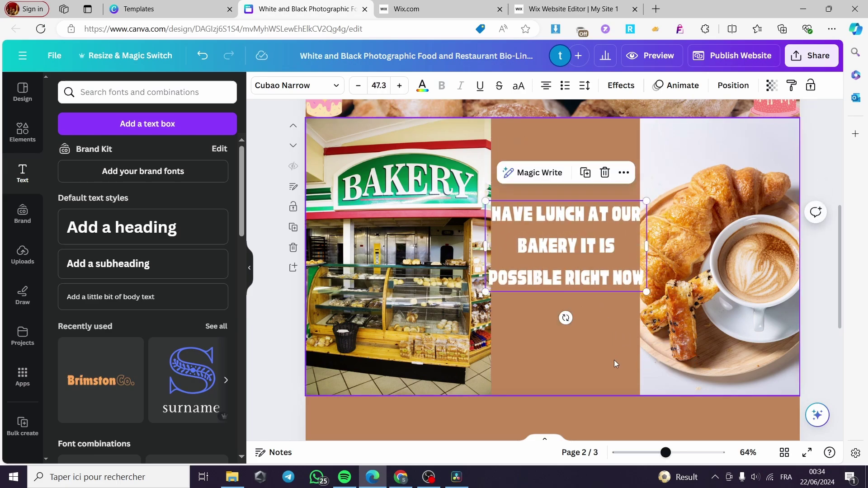
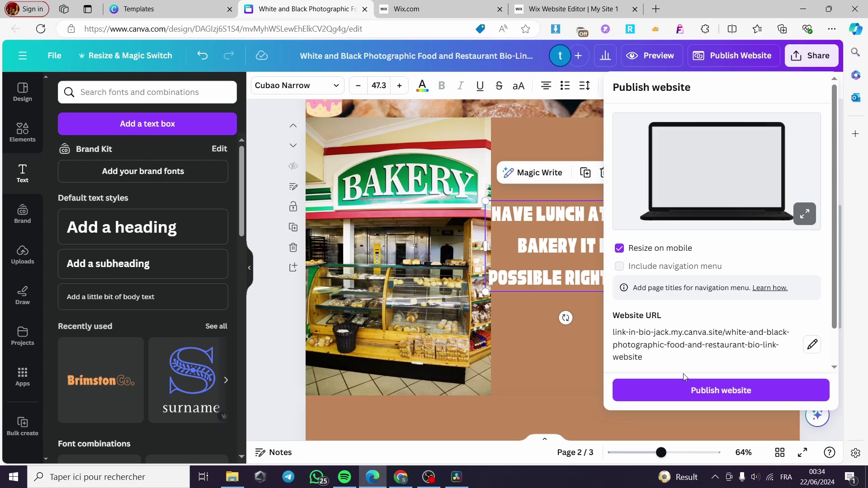
Step: Review the publishing settings and publish the website to its my.canva.site address
scroll(718, 360, down, 1)
scroll(718, 360, up, 1)
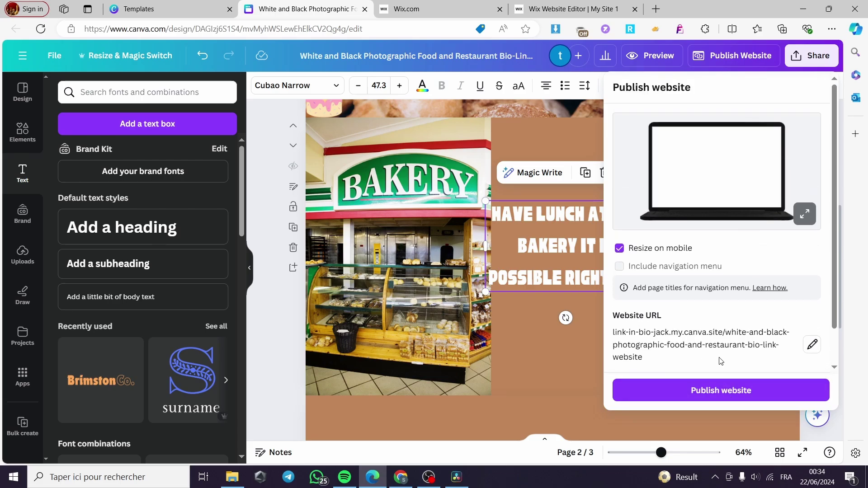
click(720, 390)
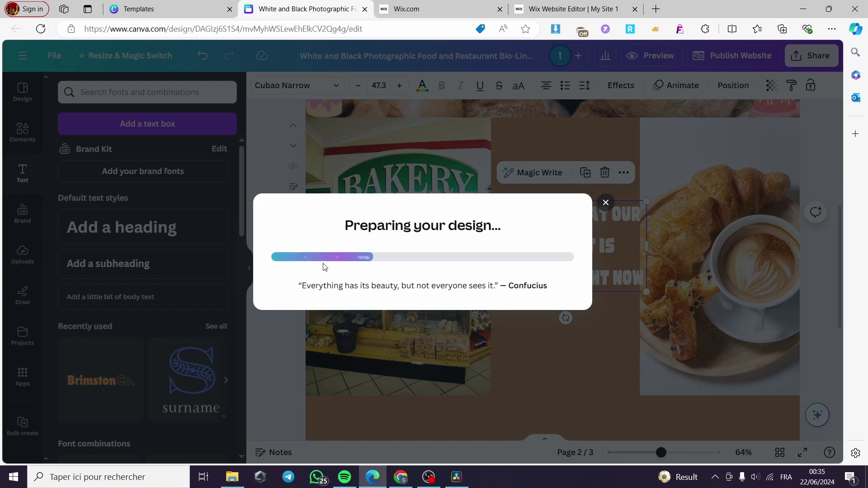
Step: Look over the home page in the Wix editor, then return to the Canva design and dismiss the publishing confirmation
click(568, 5)
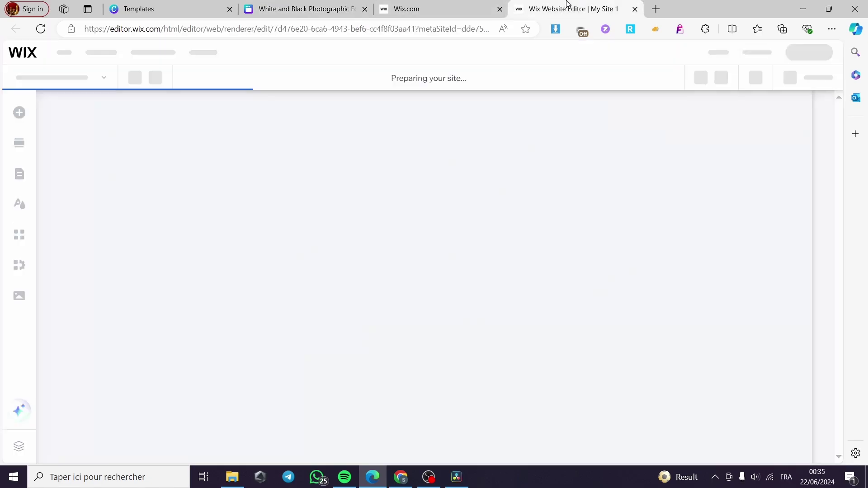
scroll(476, 318, down, 4)
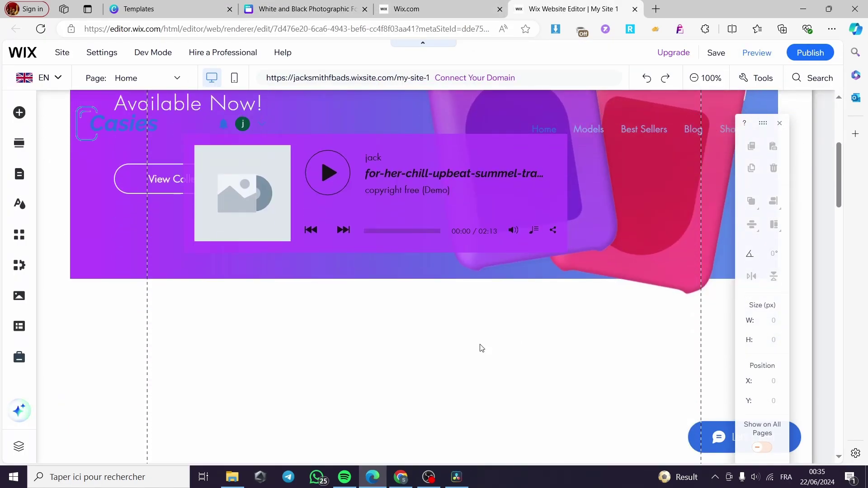
scroll(438, 340, up, 6)
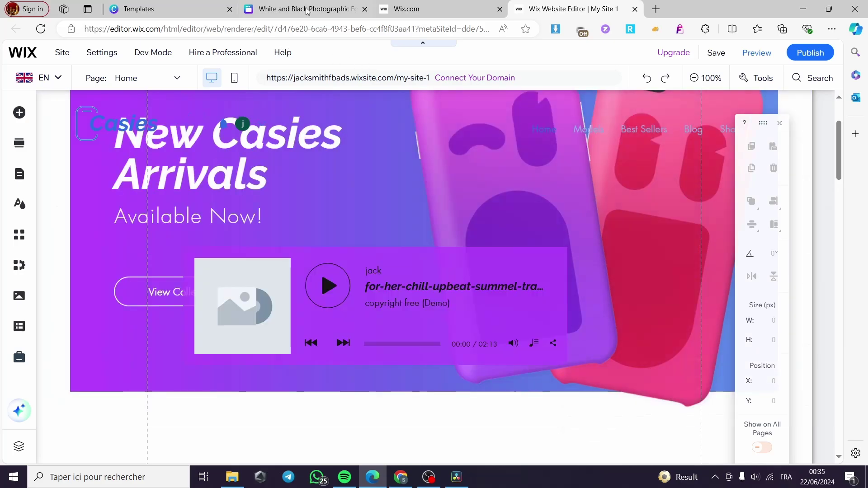
key(ctrl+shift+Tab)
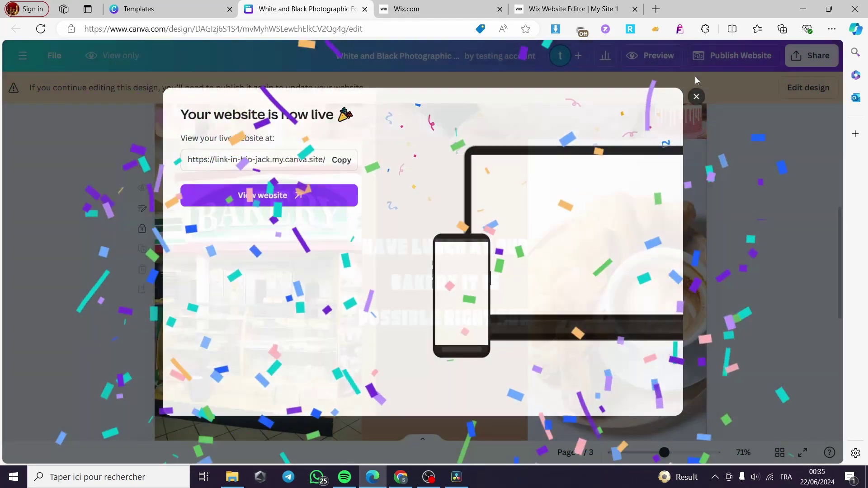
click(697, 97)
Step: Switch to the Wix editor and add the black classic strip below the "Pick Your Case" heading on the Home page
click(568, 9)
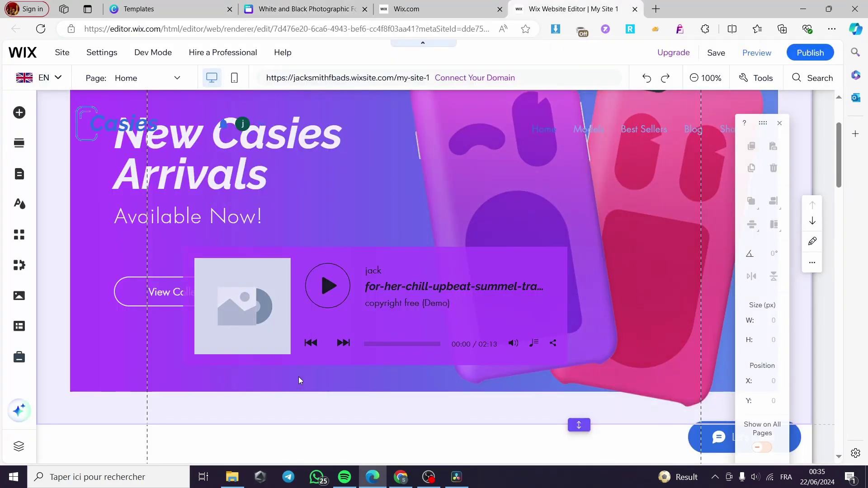
scroll(219, 325, down, 4)
scroll(219, 325, down, 10)
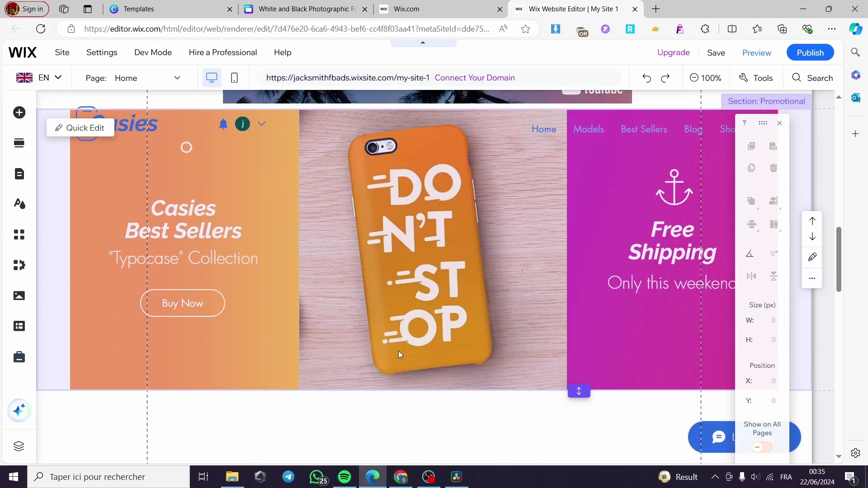
scroll(186, 314, down, 2)
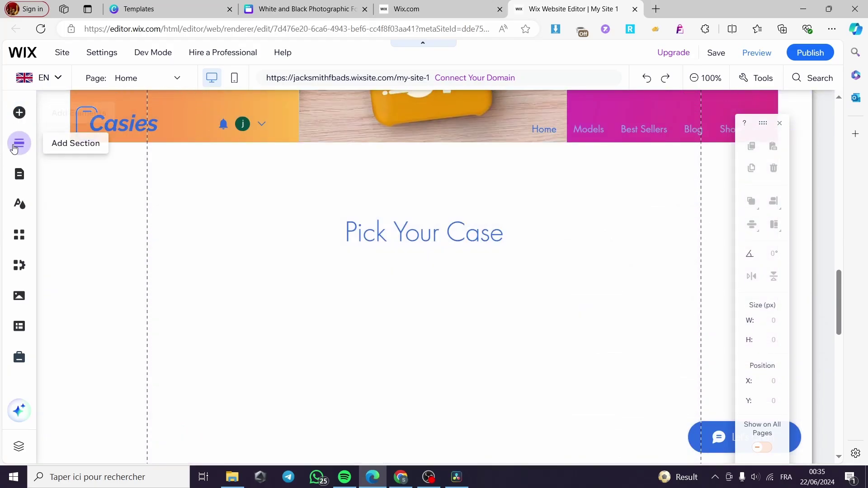
click(19, 114)
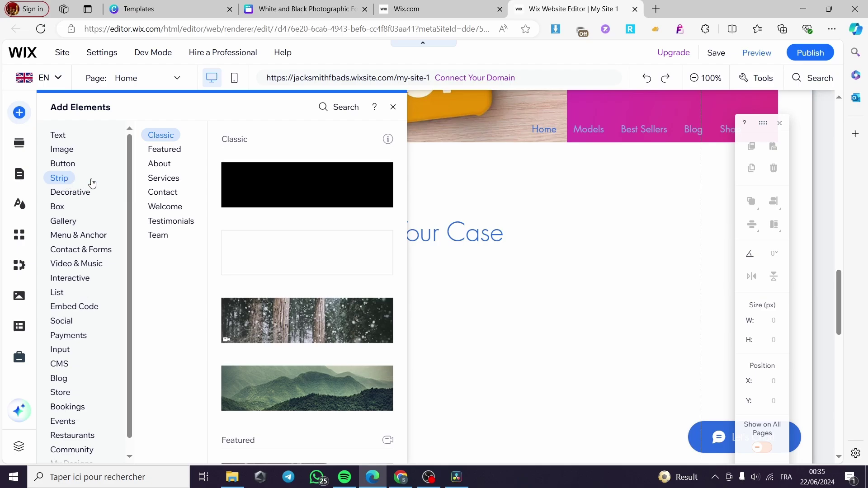
drag(287, 192, 460, 281)
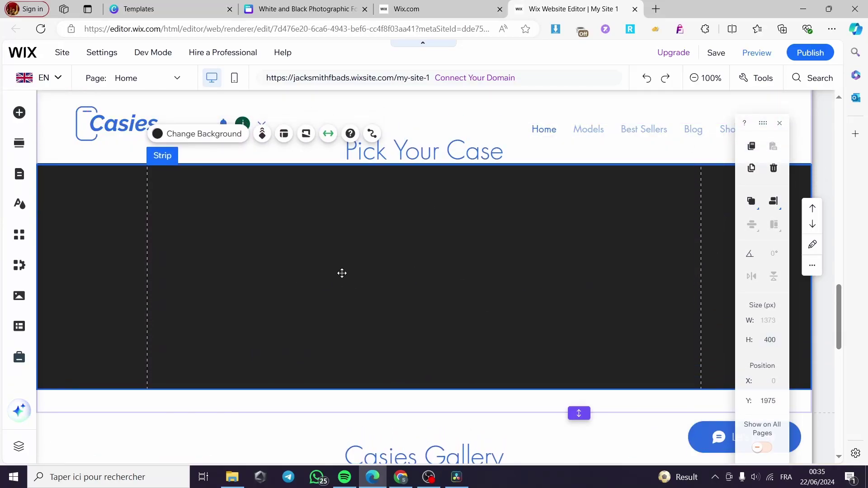
Step: Add a blank section between the promotional banners and the "Pick Your Case" heading on the Home page
scroll(350, 274, up, 3)
click(424, 229)
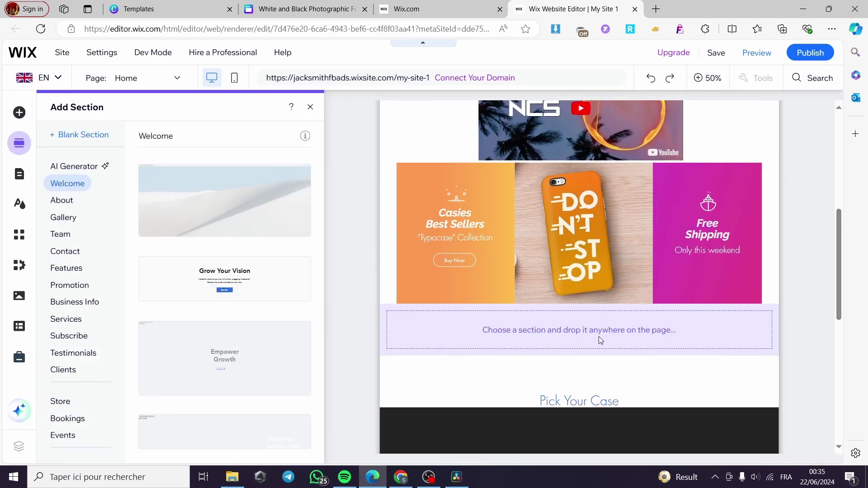
scroll(253, 292, down, 2)
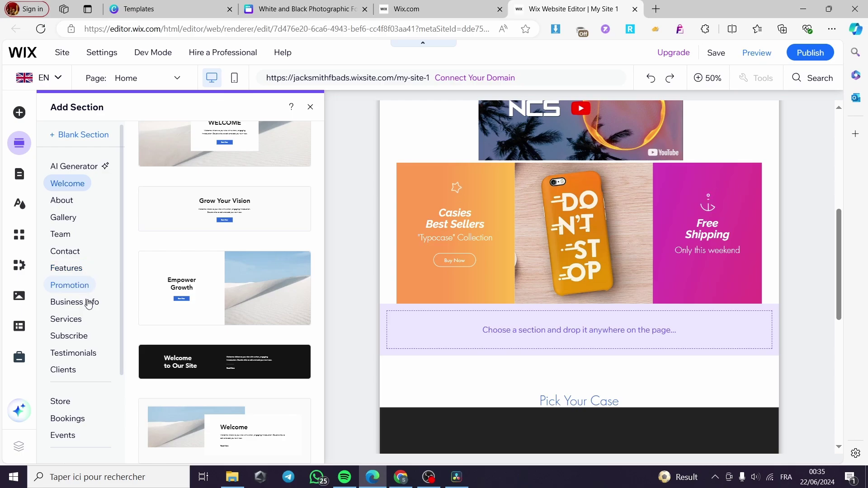
click(70, 201)
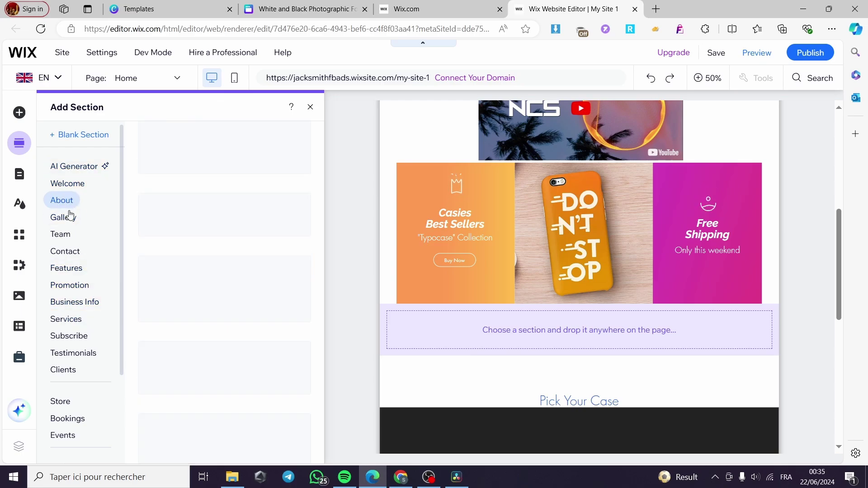
click(83, 136)
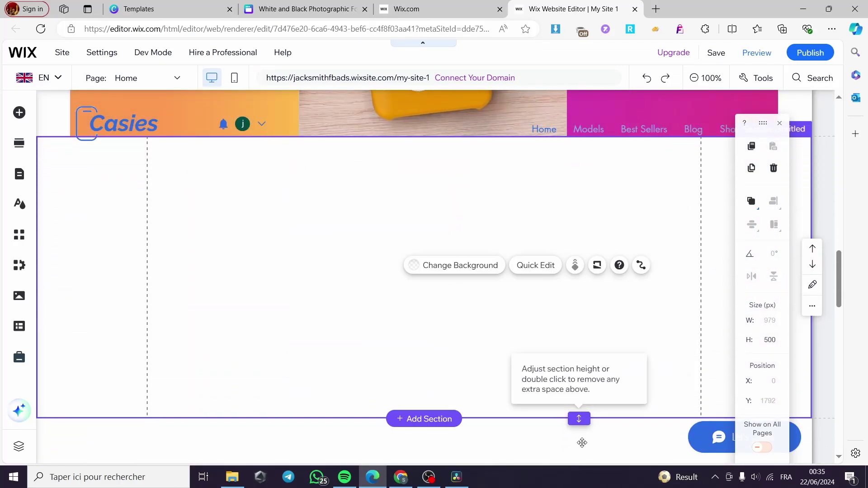
Step: Increase the height of the new blank section to 577 px
drag(579, 418, 581, 472)
scroll(539, 368, down, 3)
scroll(547, 312, up, 2)
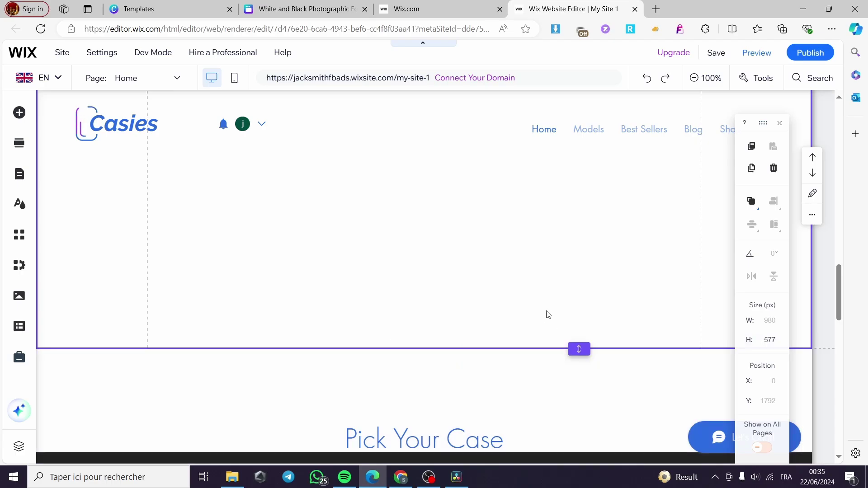
scroll(407, 298, up, 3)
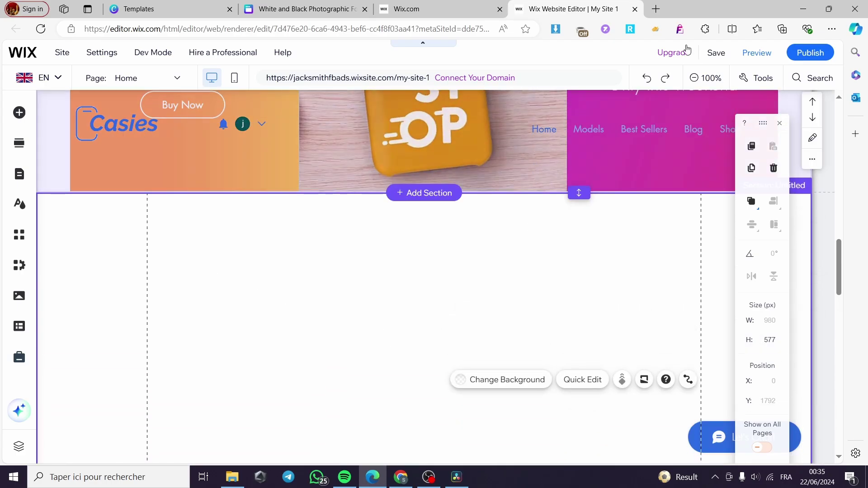
Step: Switch to the Canva design, resume editing it, and open the Embed option among all its sharing options
click(302, 5)
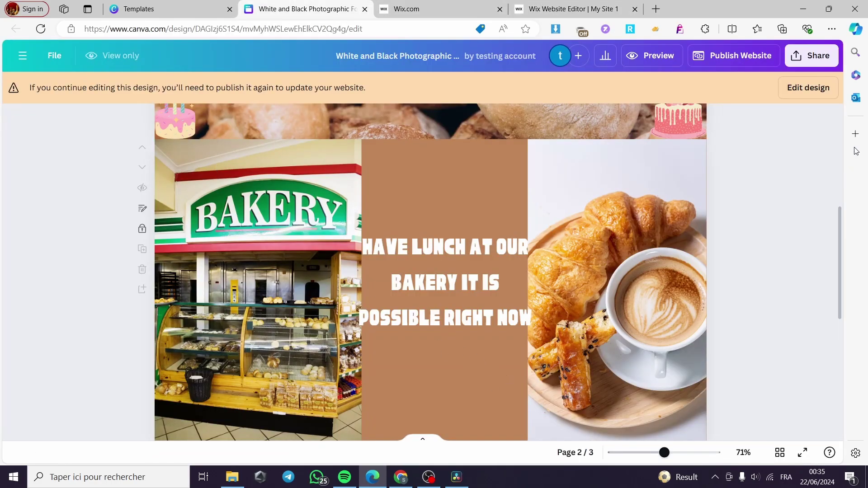
click(809, 87)
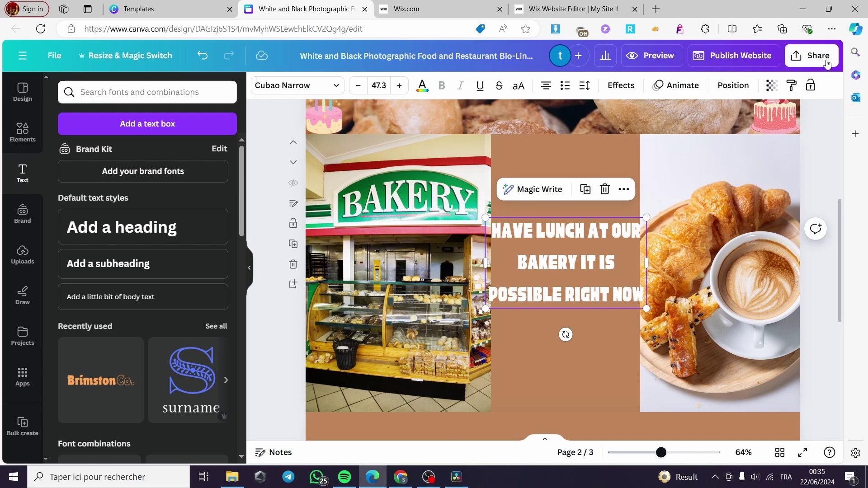
click(826, 62)
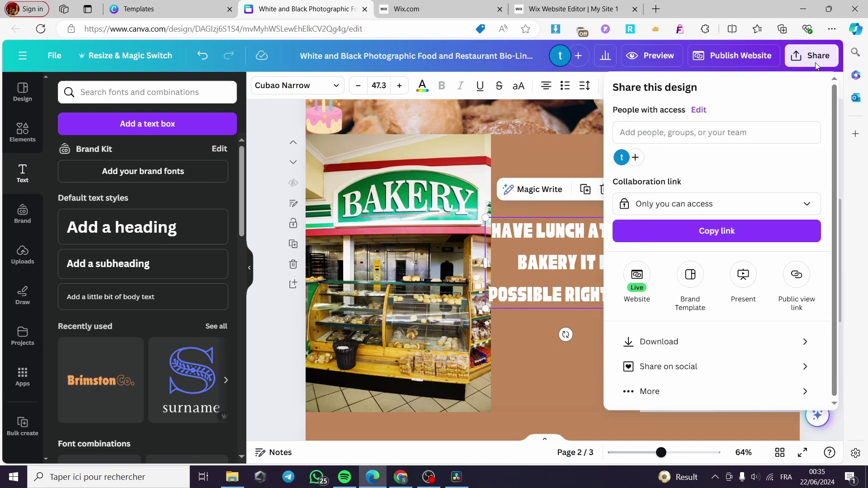
click(656, 393)
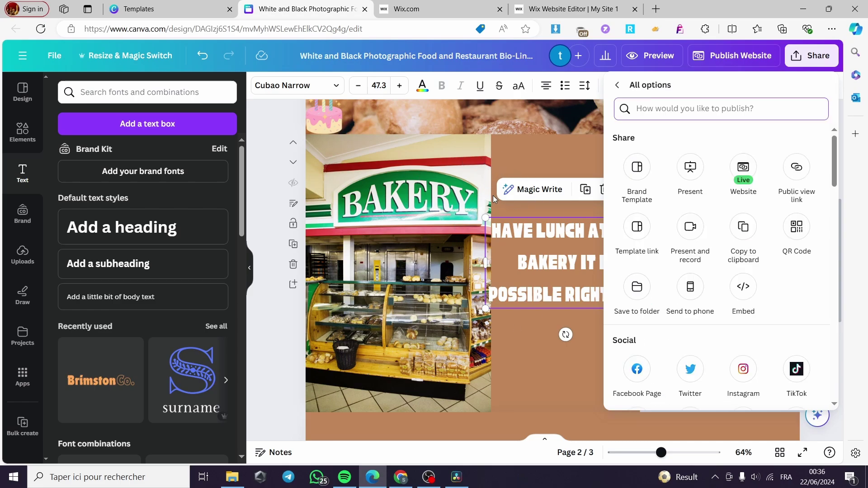
click(752, 292)
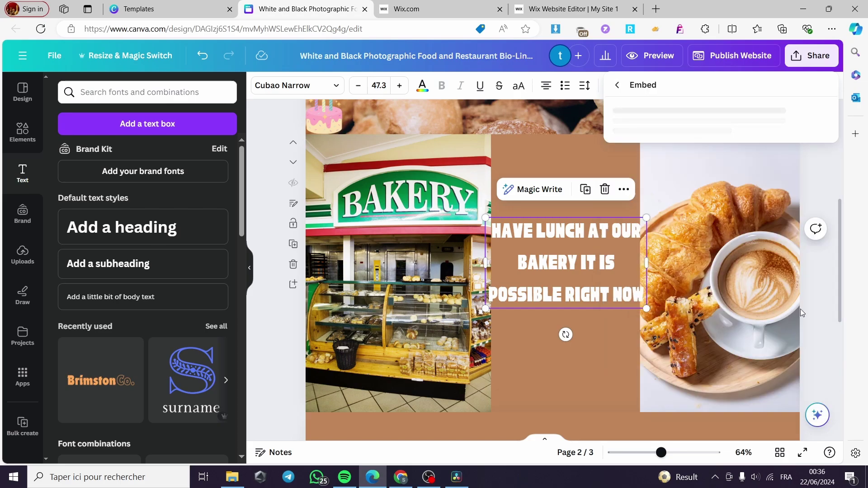
Step: Generate the design's embed links and copy the HTML embed code
click(757, 159)
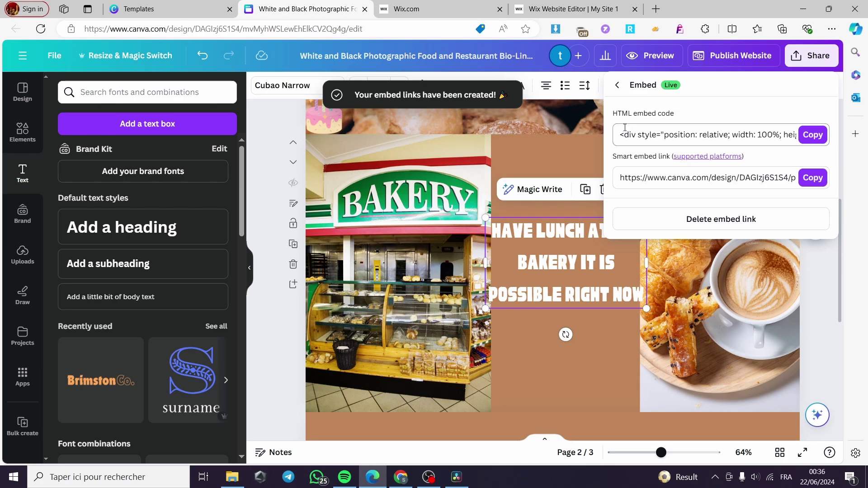
click(811, 135)
click(813, 134)
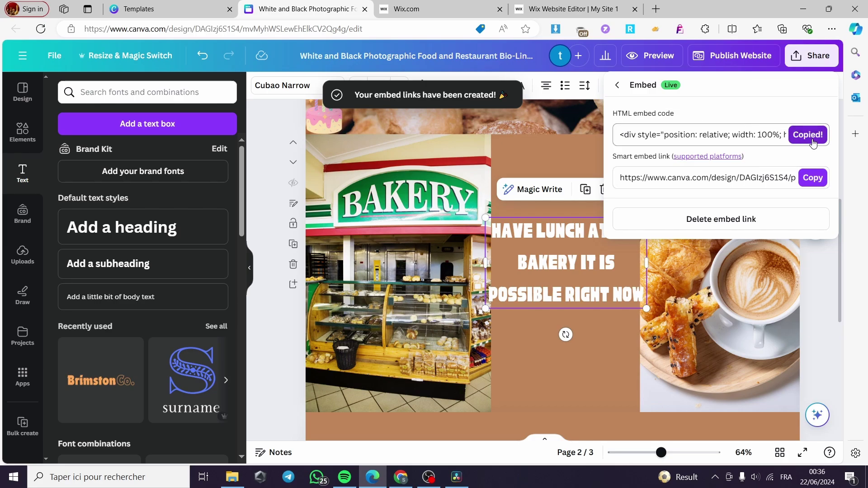
Step: Switch to the Wix editor and add an Embed HTML element from the popular embeds to the blank section
click(576, 4)
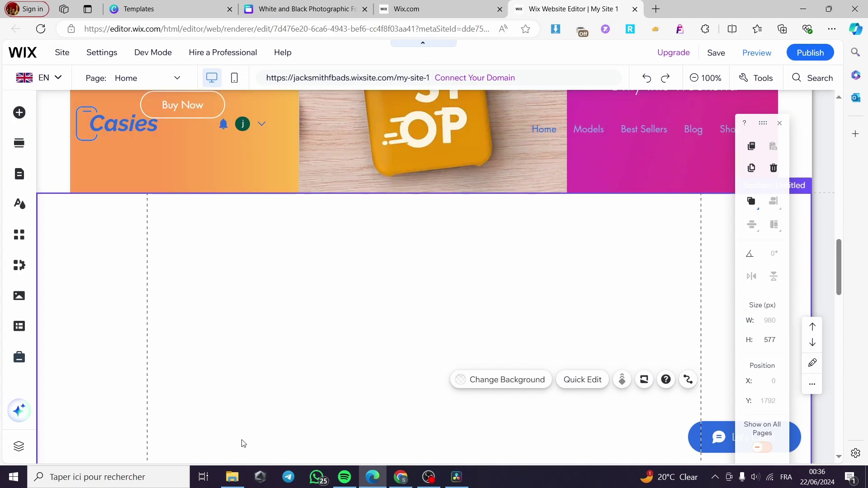
click(25, 116)
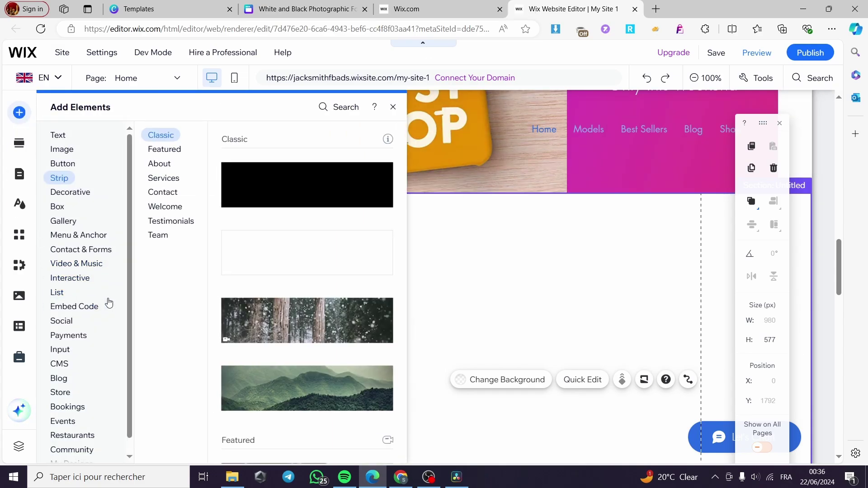
scroll(109, 303, down, 1)
click(84, 294)
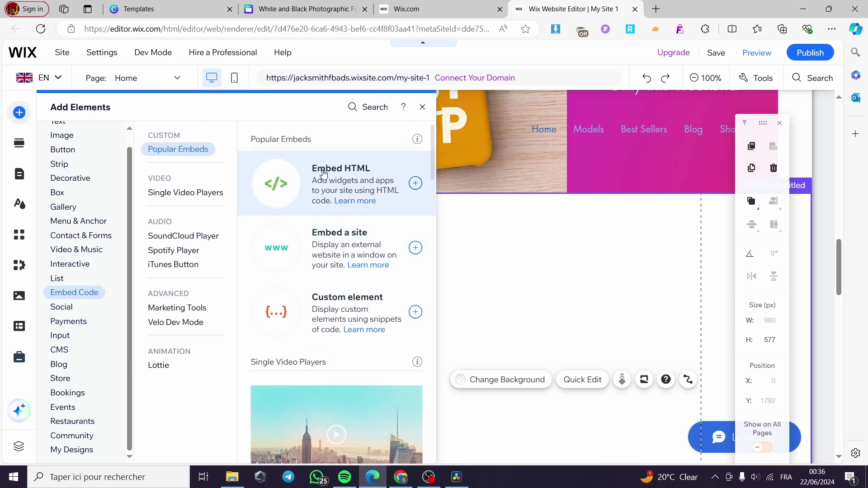
click(415, 183)
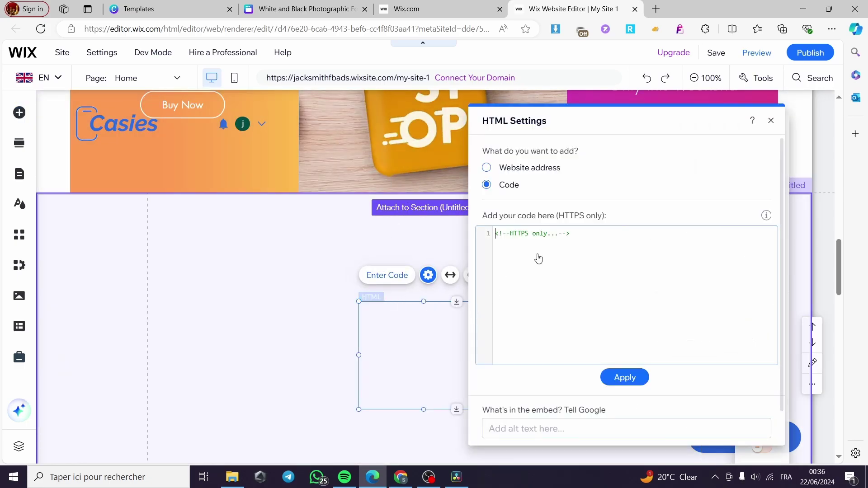
Step: Paste the copied Canva embed code into the HTML element as Code, update it, and close its settings
click(600, 237)
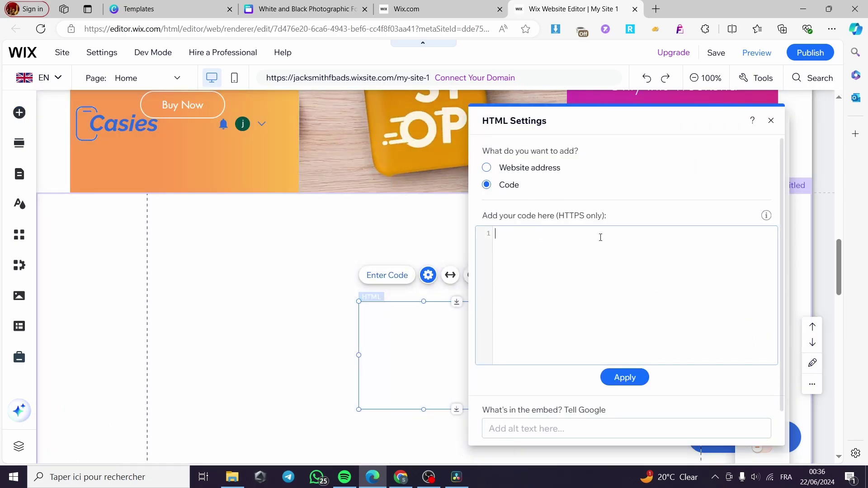
click(524, 174)
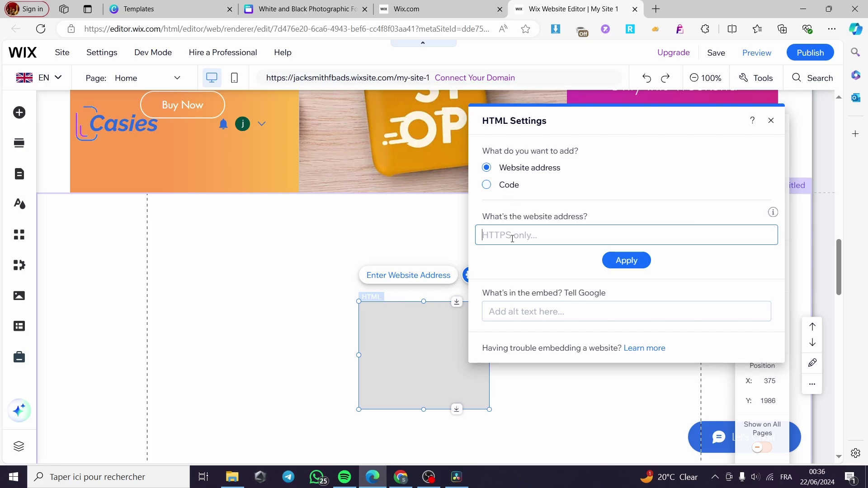
click(516, 190)
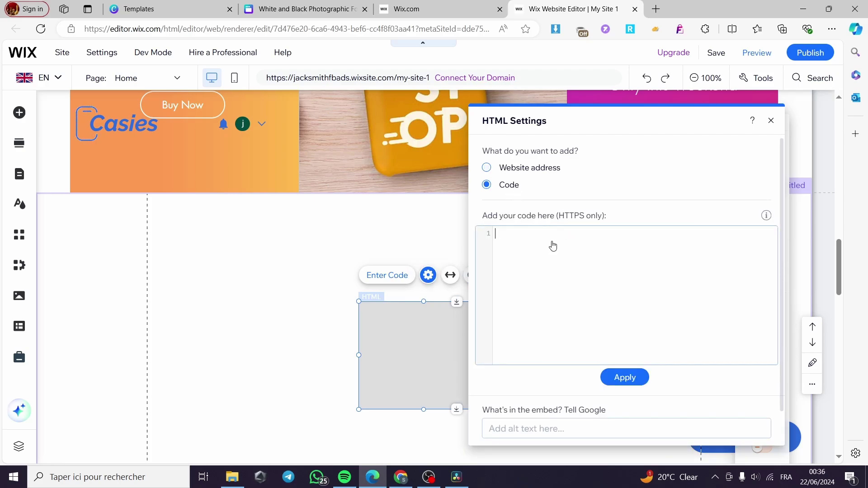
key(ctrl+v)
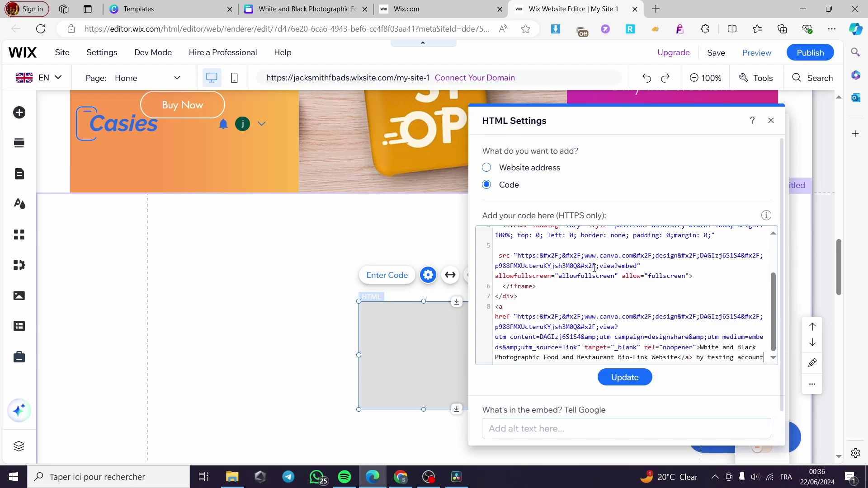
scroll(633, 322, up, 3)
scroll(634, 322, down, 5)
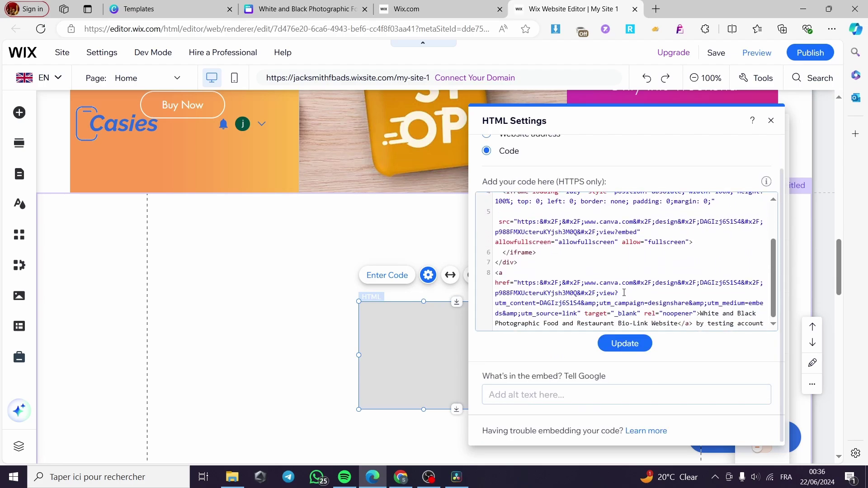
click(629, 345)
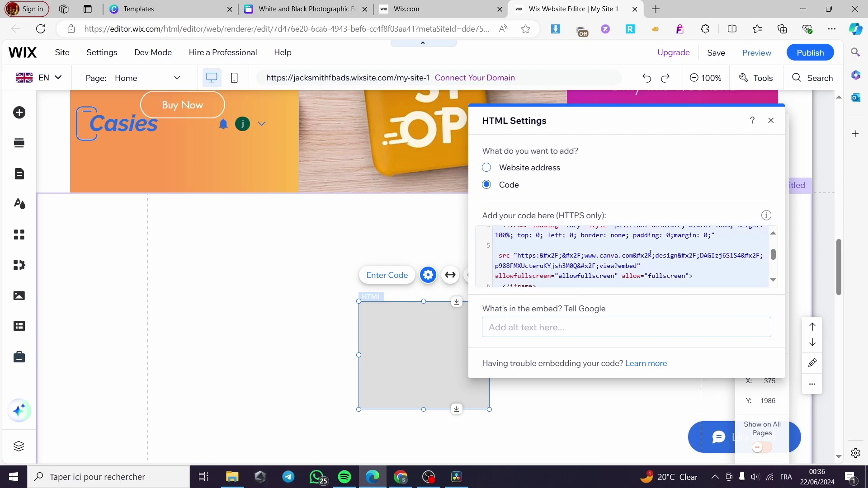
scroll(655, 277, down, 3)
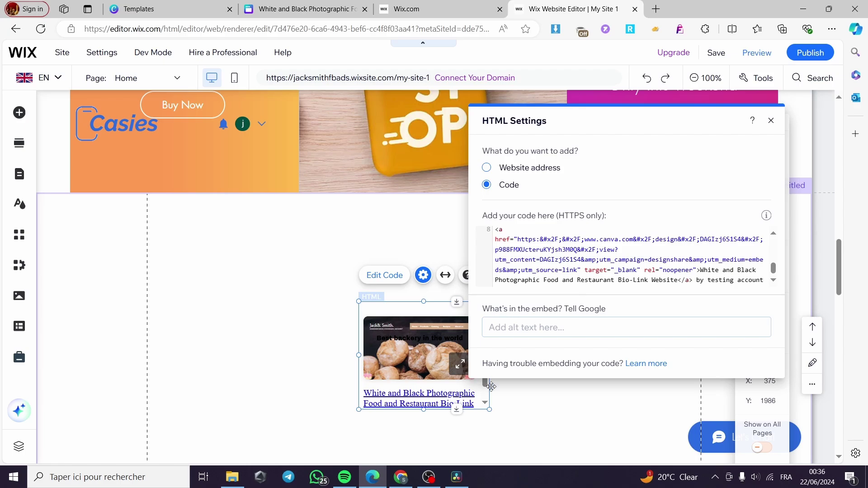
click(545, 414)
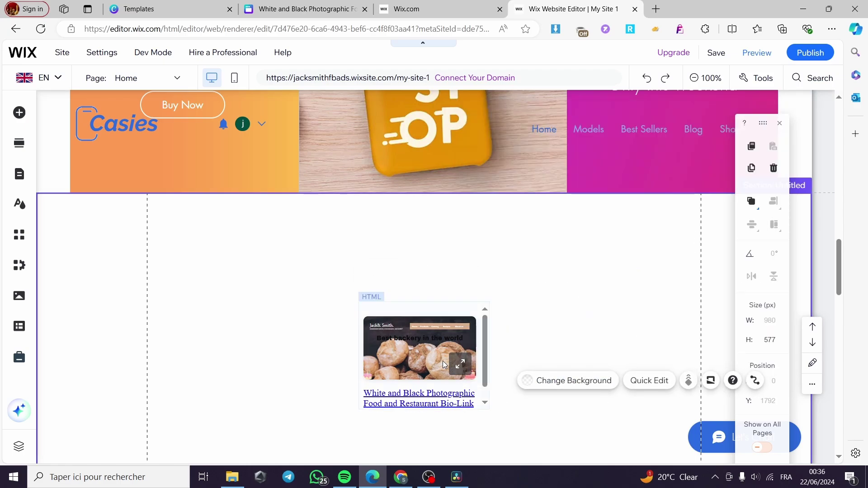
Step: Move the embed to the section's upper-left corner at X 0, Y 1792 and enlarge it to about 980 × 479 px
drag(427, 349, 214, 239)
drag(276, 300, 702, 486)
drag(628, 429, 697, 478)
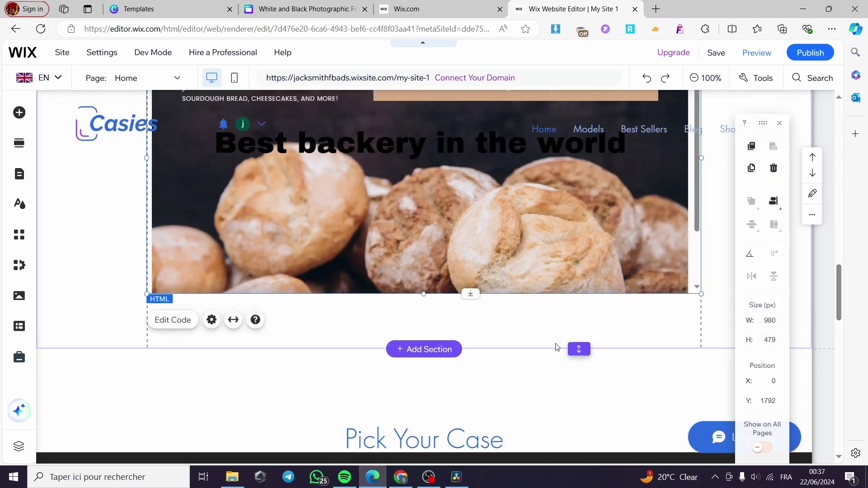
Step: Extend the embed's height to 571 px and fit the section's height to it, also 571 px
drag(579, 349, 581, 442)
click(454, 260)
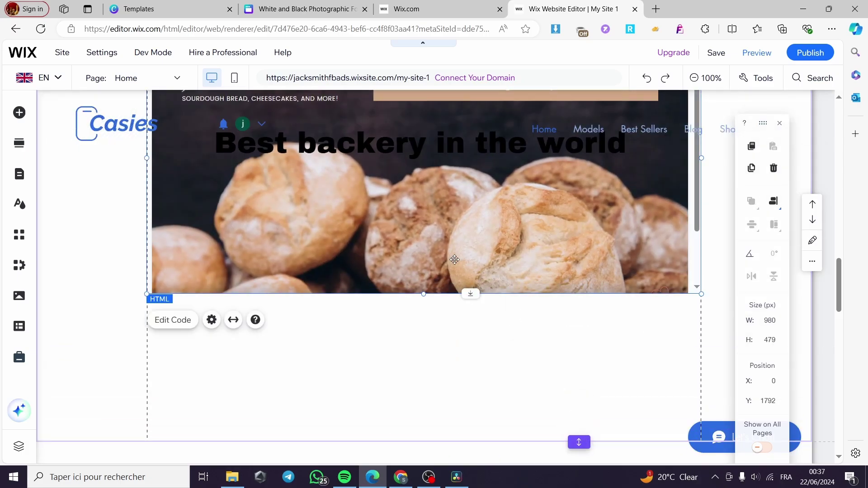
drag(427, 300, 423, 346)
drag(566, 443, 566, 345)
scroll(557, 250, up, 1)
scroll(557, 250, up, 1)
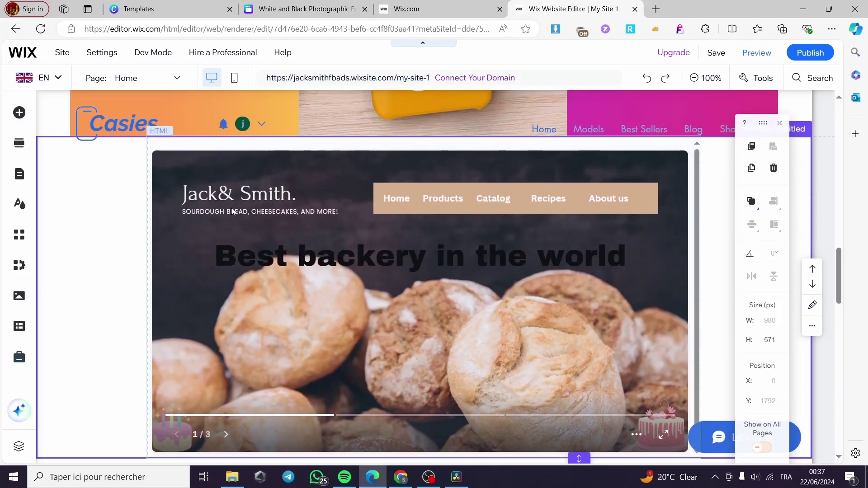
Step: Examine the embedded bakery site in the section, including its page navigation, HTML settings and full-screen control
scroll(619, 324, down, 2)
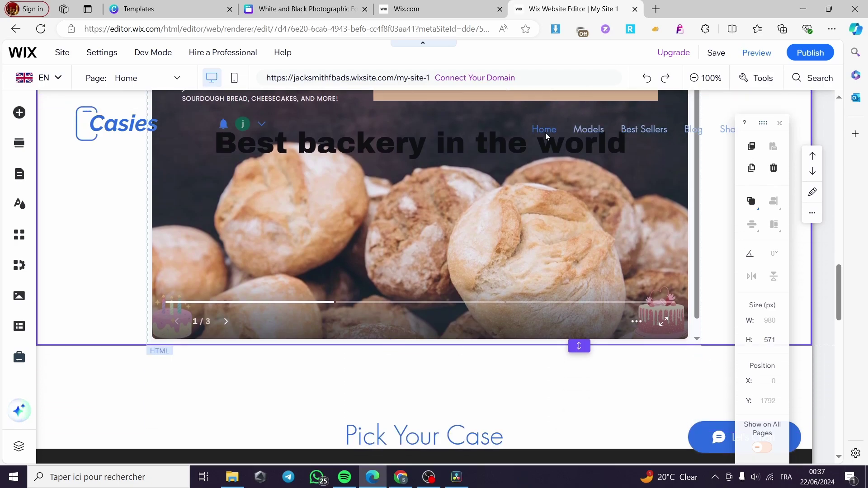
scroll(450, 183, up, 3)
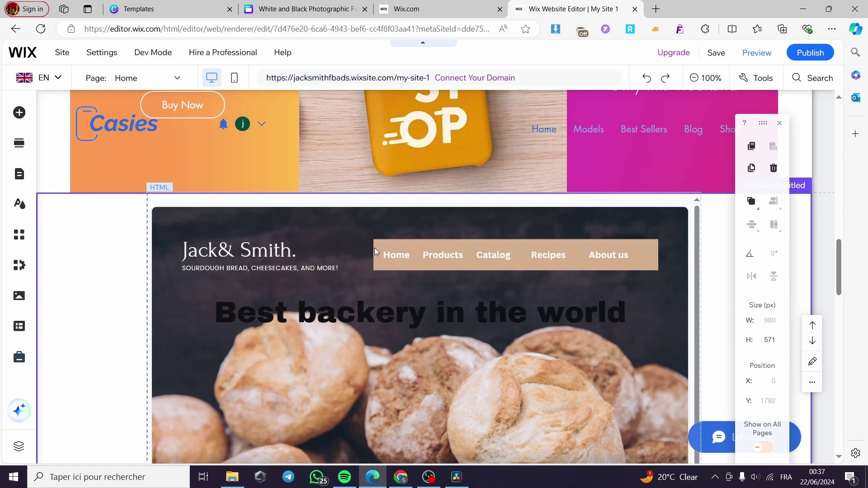
scroll(330, 297, down, 3)
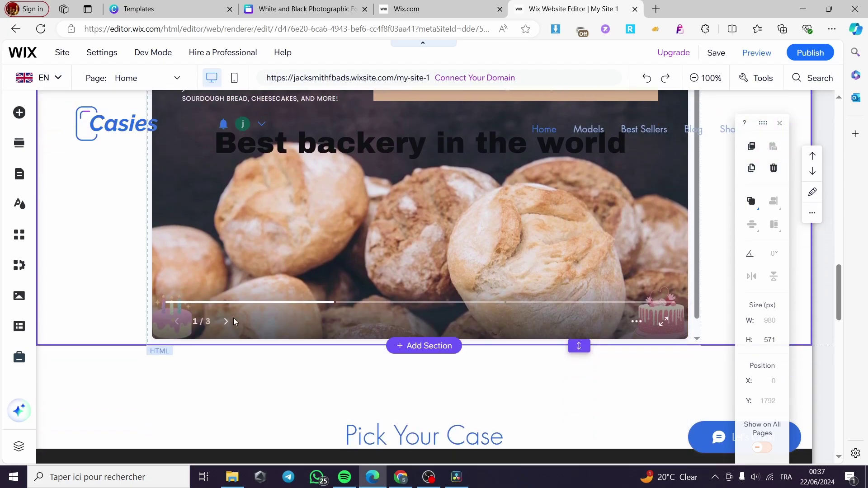
click(230, 320)
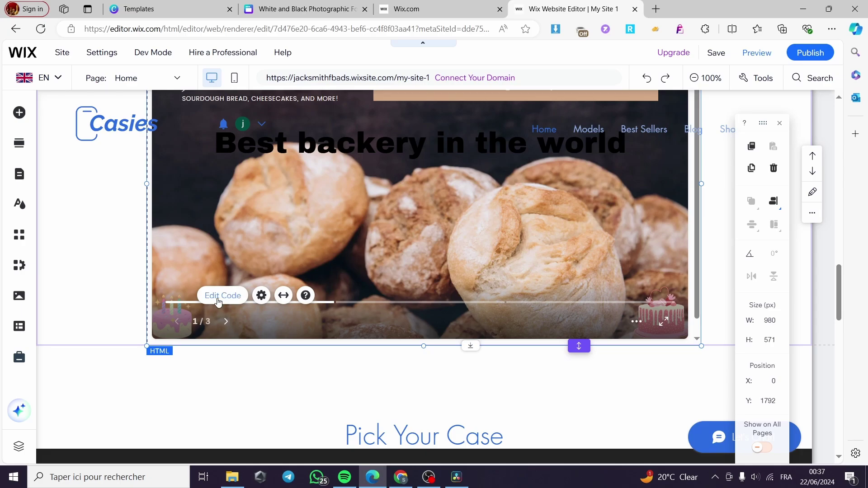
click(261, 297)
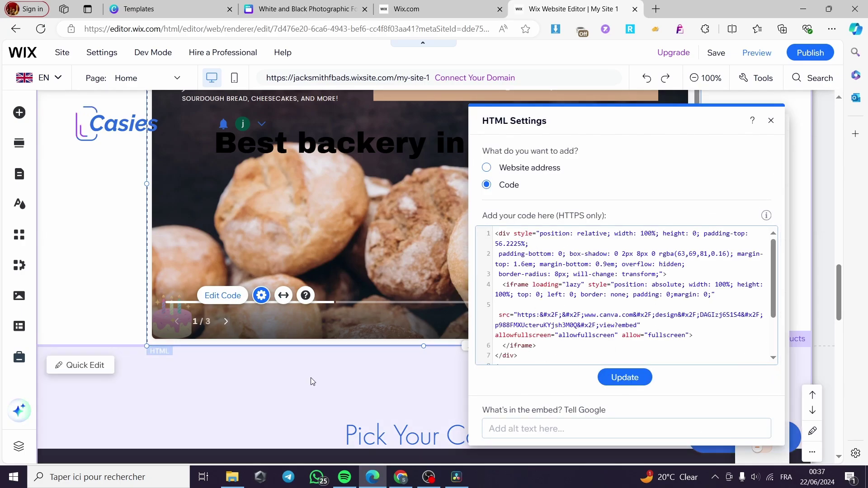
click(449, 335)
click(662, 321)
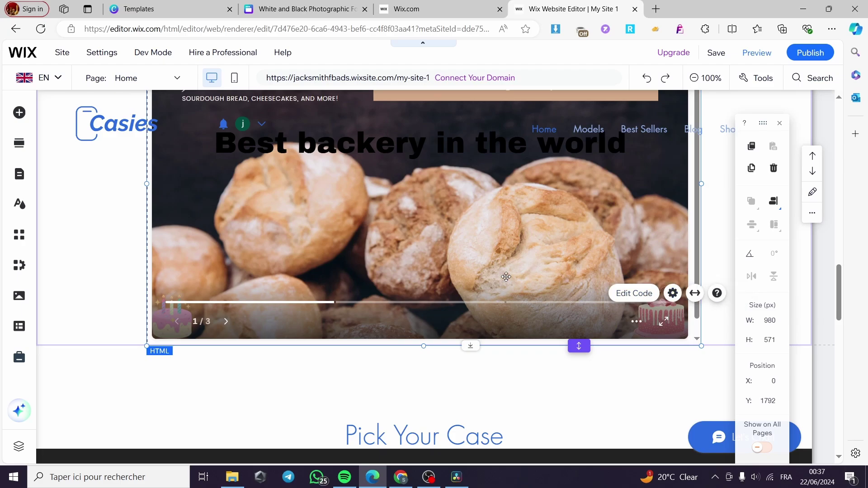
scroll(506, 277, up, 1)
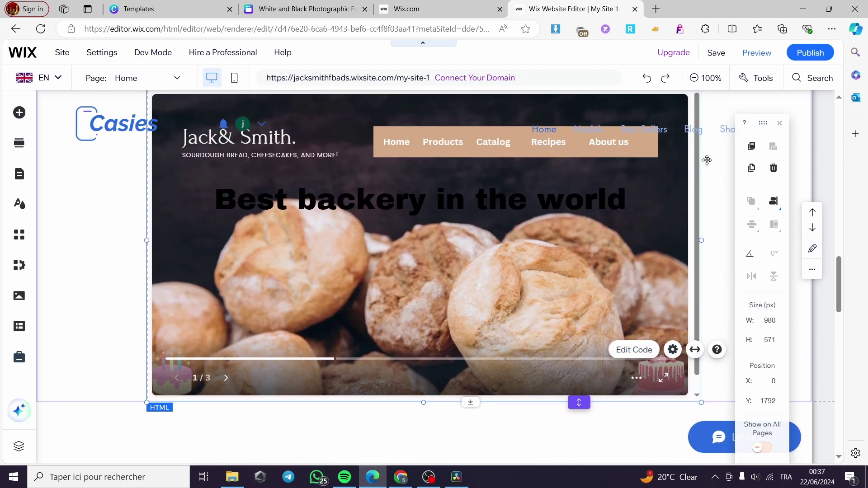
Step: Save the site and open it in Preview mode
click(722, 55)
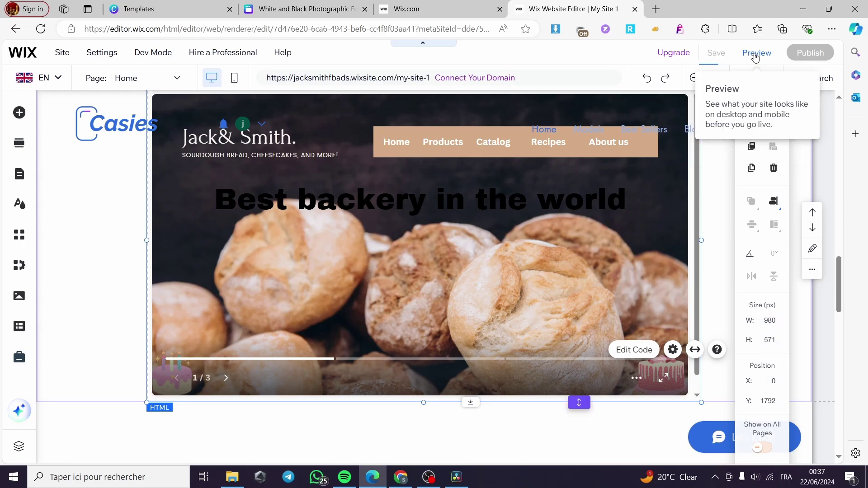
scroll(751, 135, up, 2)
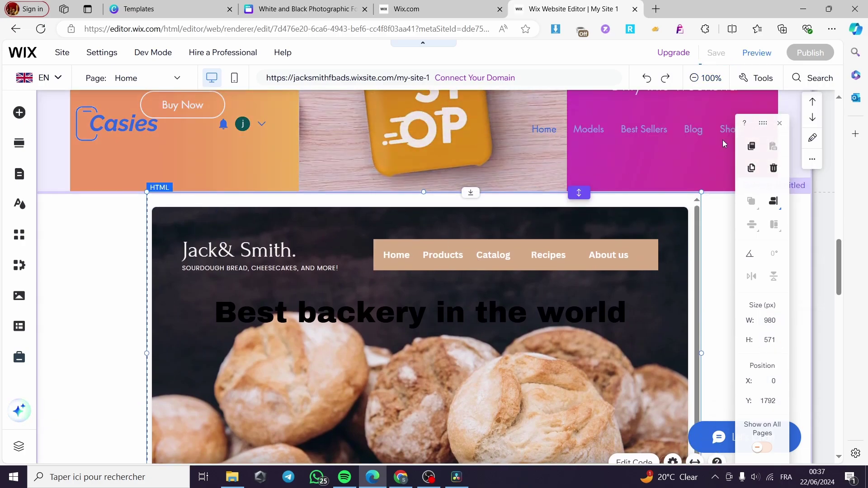
click(763, 53)
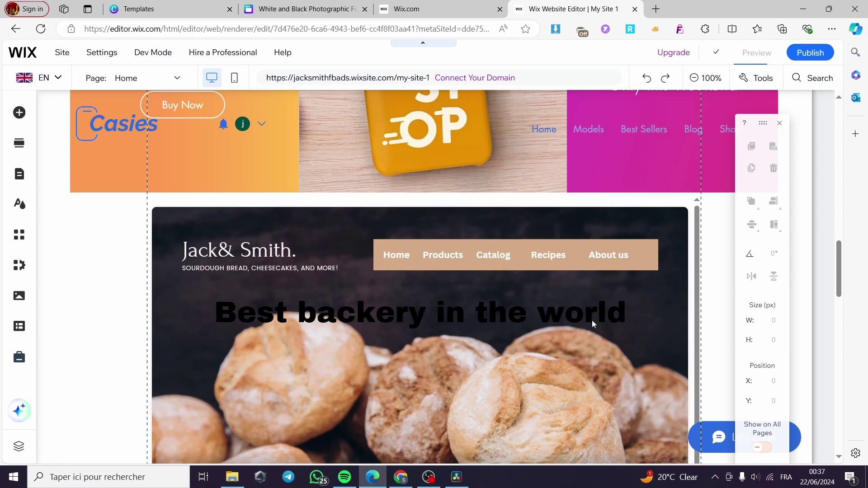
Step: Examine the embedded bakery site in the preview, paging forward and back through its three pages
scroll(386, 315, down, 1)
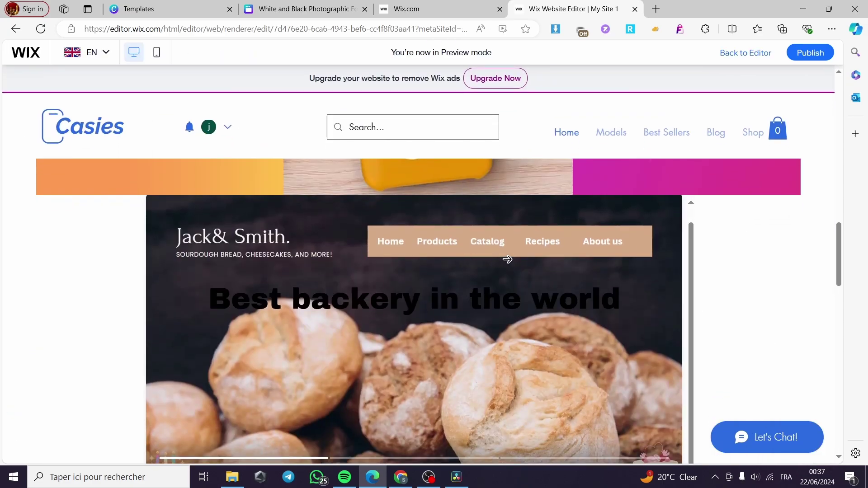
scroll(349, 307, down, 3)
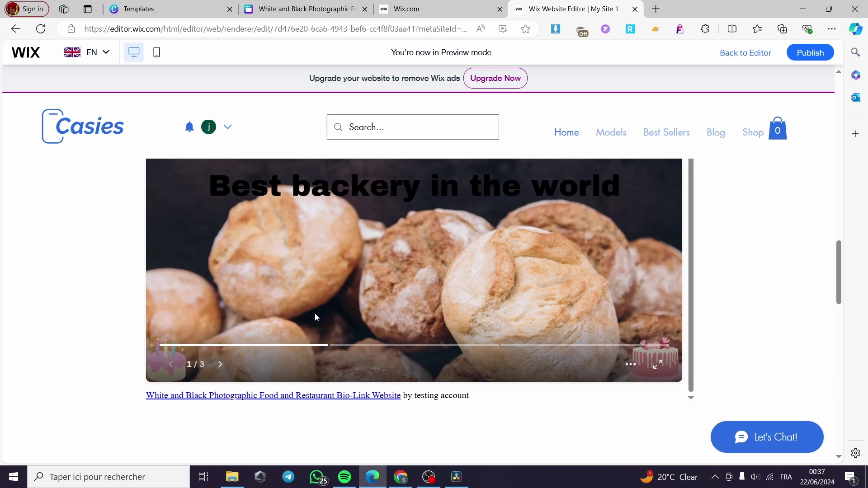
scroll(316, 315, up, 5)
scroll(266, 292, down, 2)
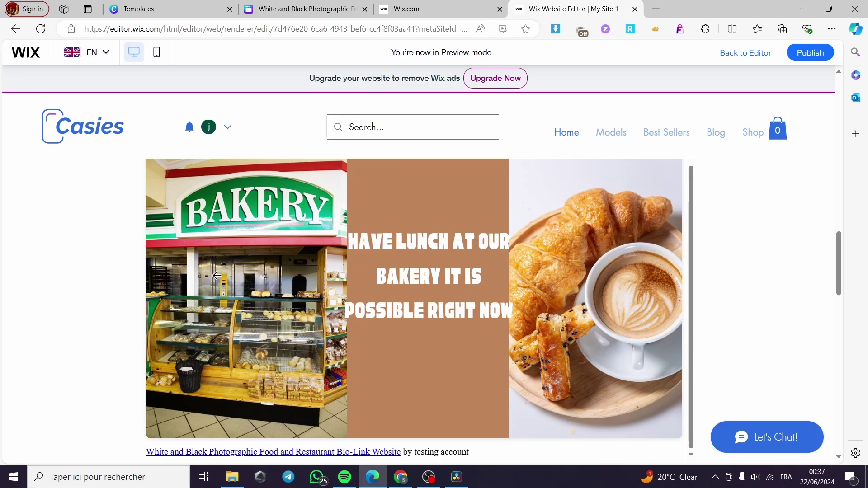
click(219, 277)
click(602, 288)
click(611, 281)
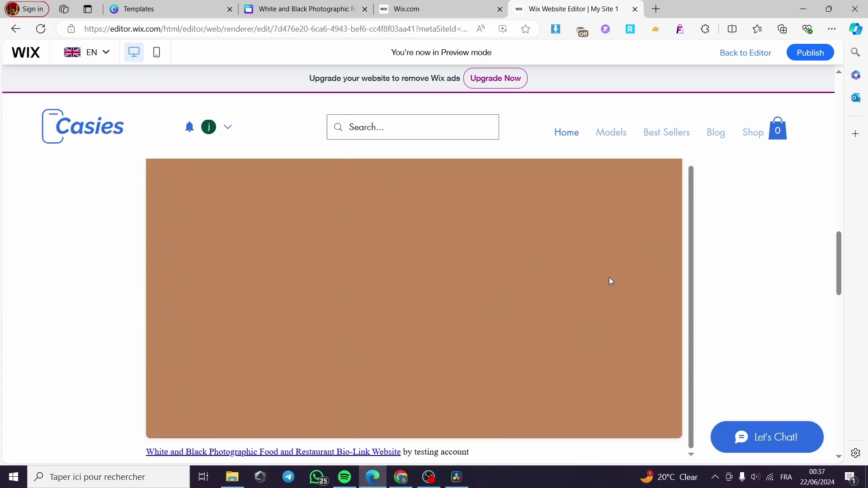
scroll(489, 311, down, 3)
scroll(285, 277, up, 3)
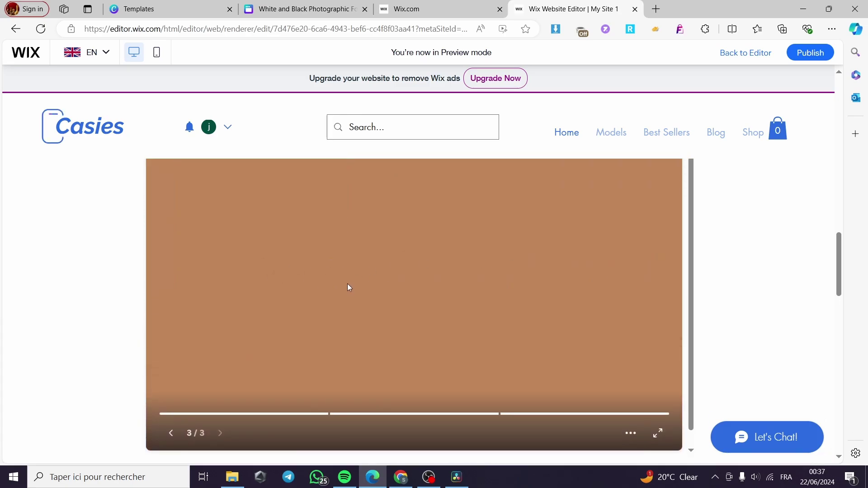
click(195, 290)
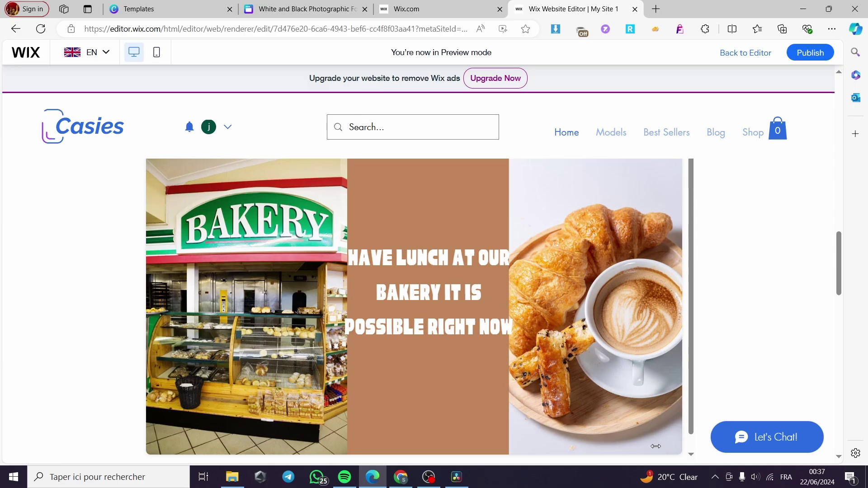
Step: View the embedded bakery site in full screen, advance through its pages, and exit full screen
click(660, 437)
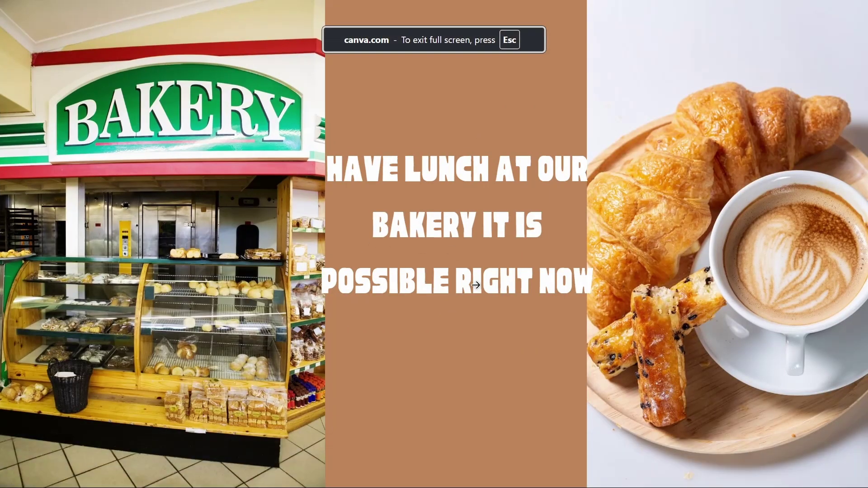
click(449, 248)
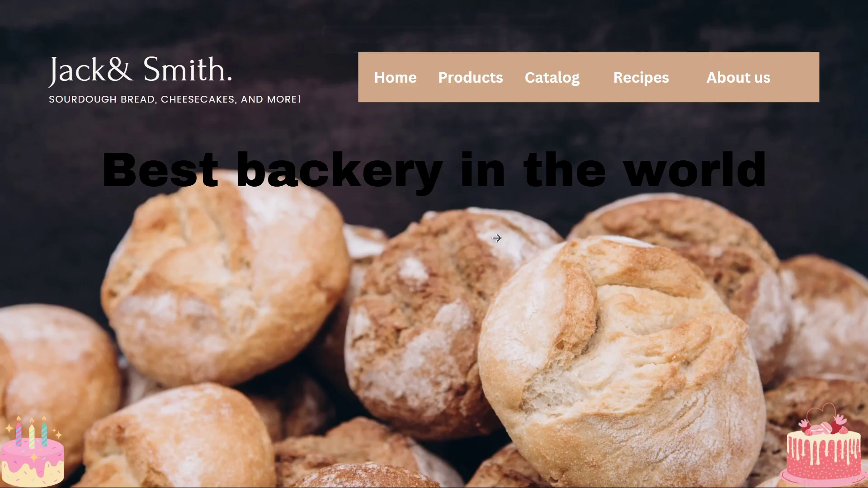
key(Escape)
scroll(721, 270, down, 3)
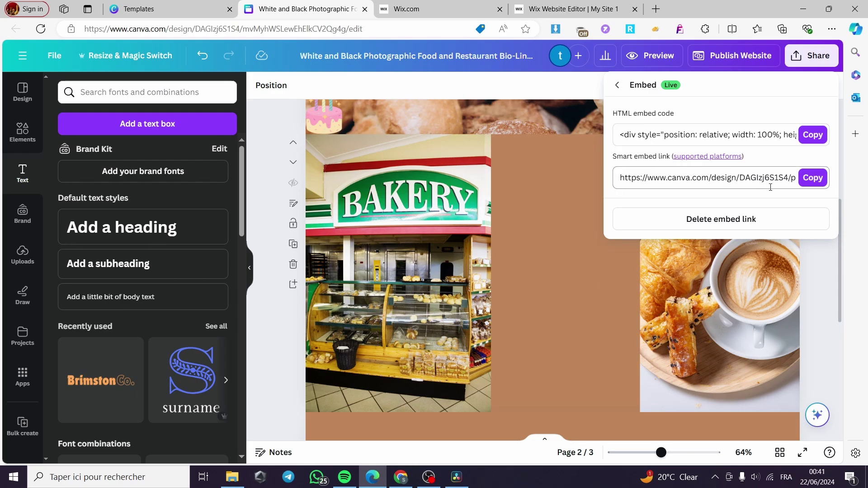
Step: Copy the bakery design's smart embed link in Canva, switch to the Wix editor, and add an Embed a site element
click(817, 179)
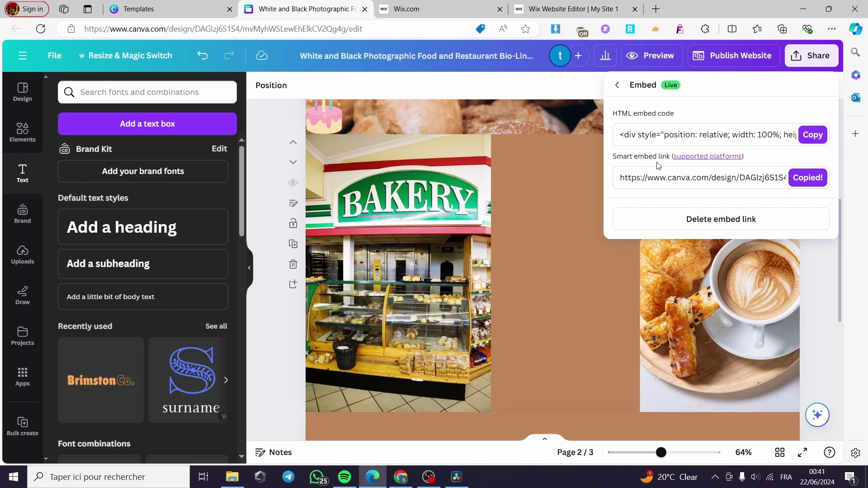
click(570, 8)
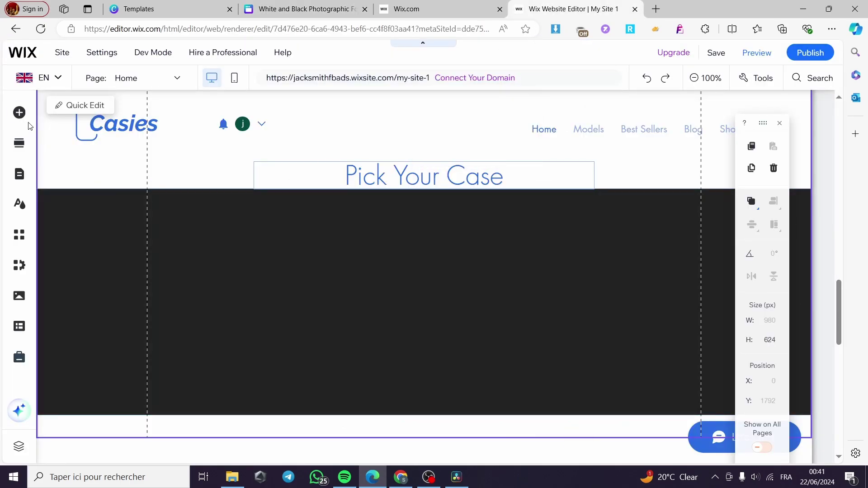
click(19, 113)
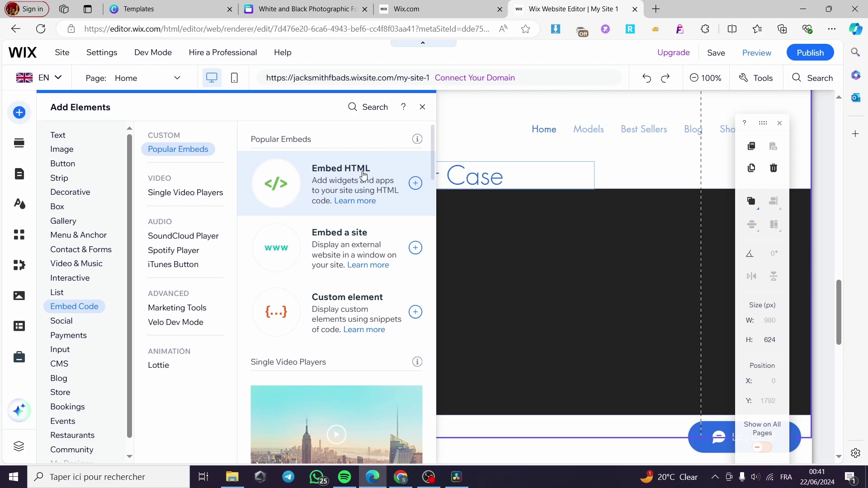
click(413, 250)
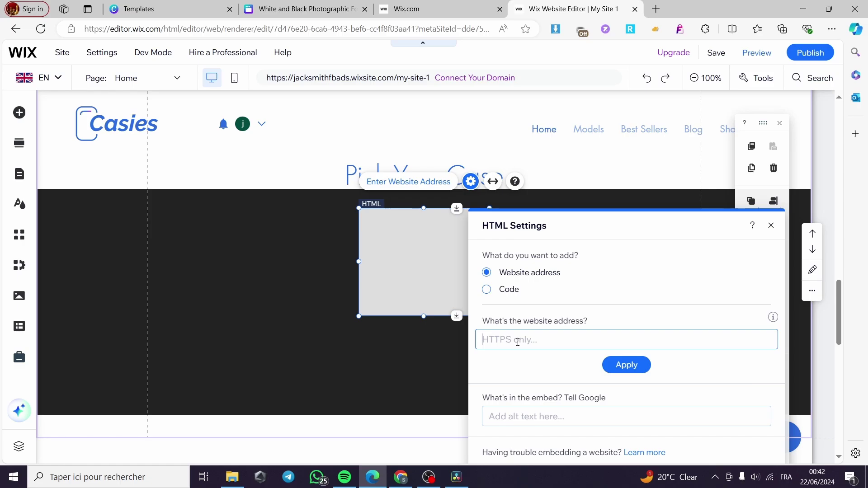
Step: Paste the copied smart embed link as the new HTML element's website address, apply it, and close its settings
key(ctrl+v)
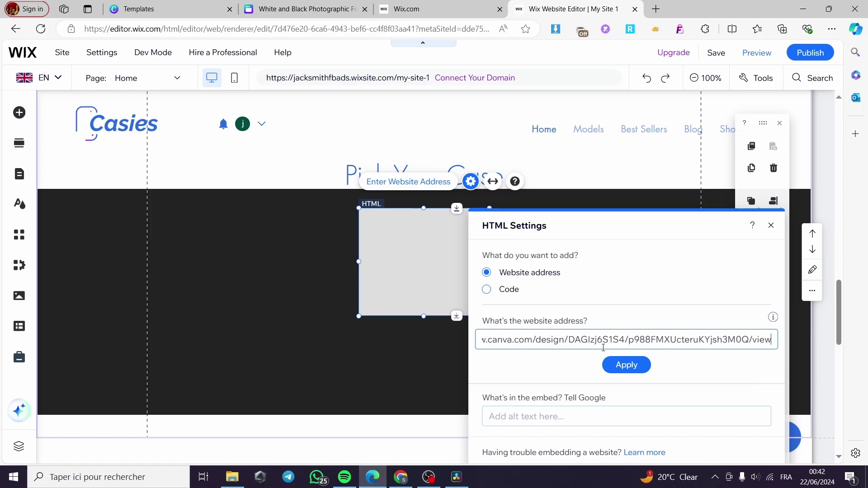
click(635, 366)
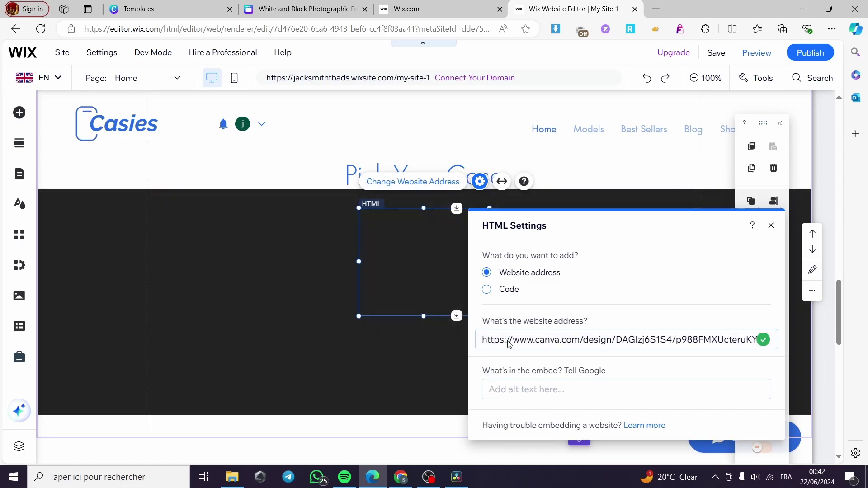
click(771, 225)
Step: Move the new embed to X 0, Y 1981 on the dark strip below Pick Your Case and resize it to about 986 × 364 px
drag(390, 263, 179, 248)
drag(277, 303, 701, 402)
scroll(425, 291, down, 3)
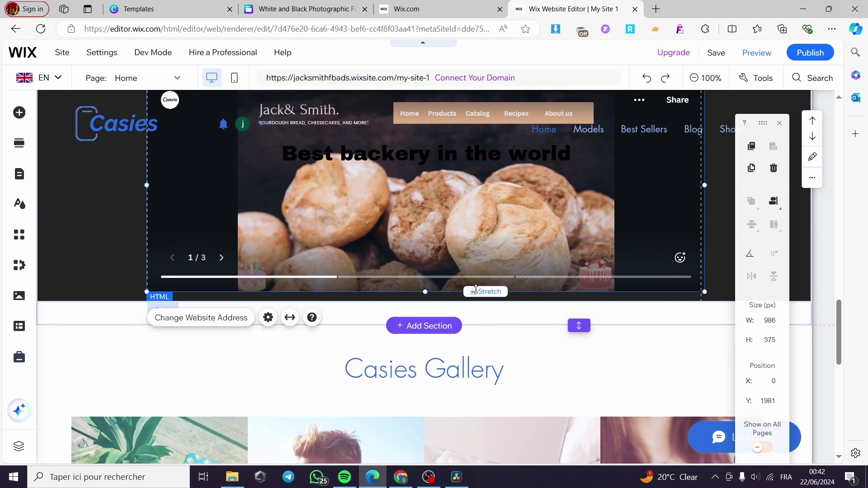
drag(426, 291, 426, 286)
scroll(536, 247, up, 3)
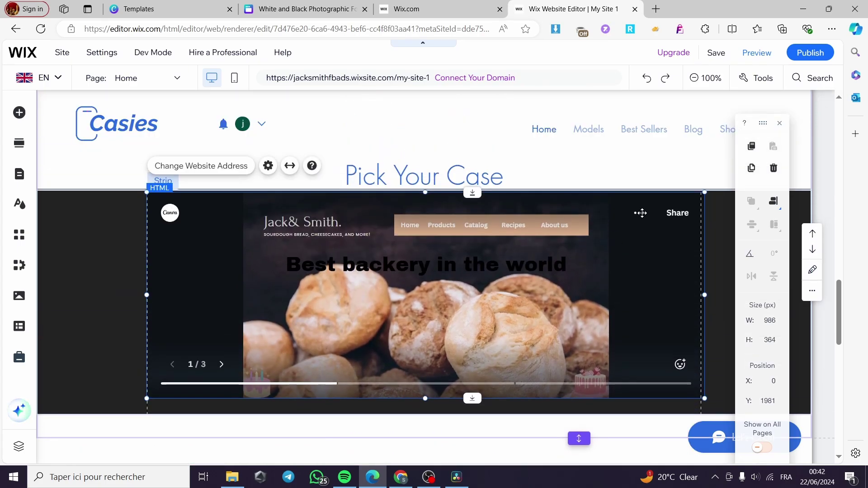